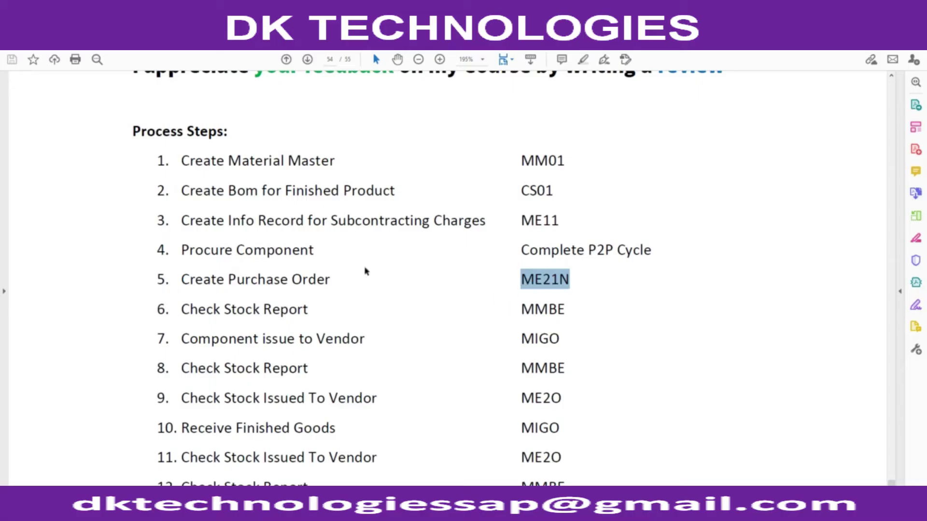
# Run ME21N and paste vendor 8000002 copied from Excel cell M5 into the Vendor field
pyautogui.hotkey('alt', 'Tab')
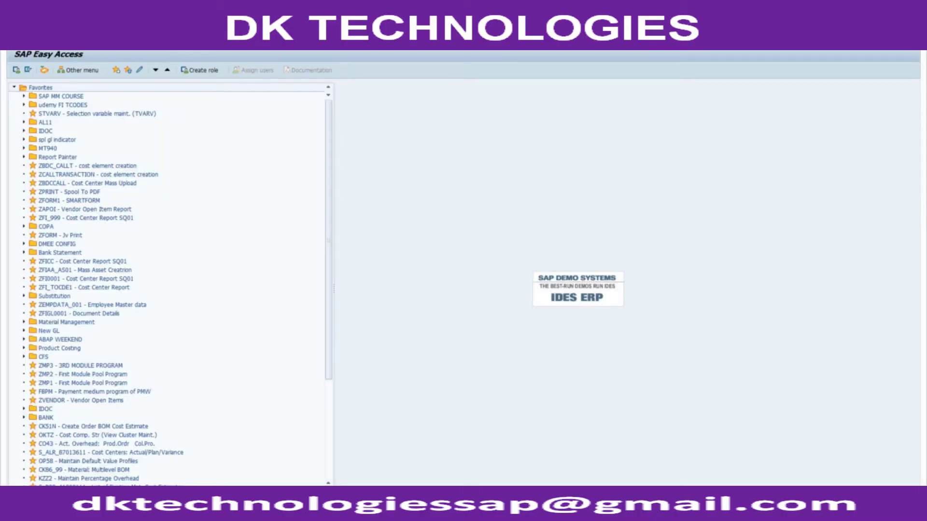
pyautogui.press('Return')
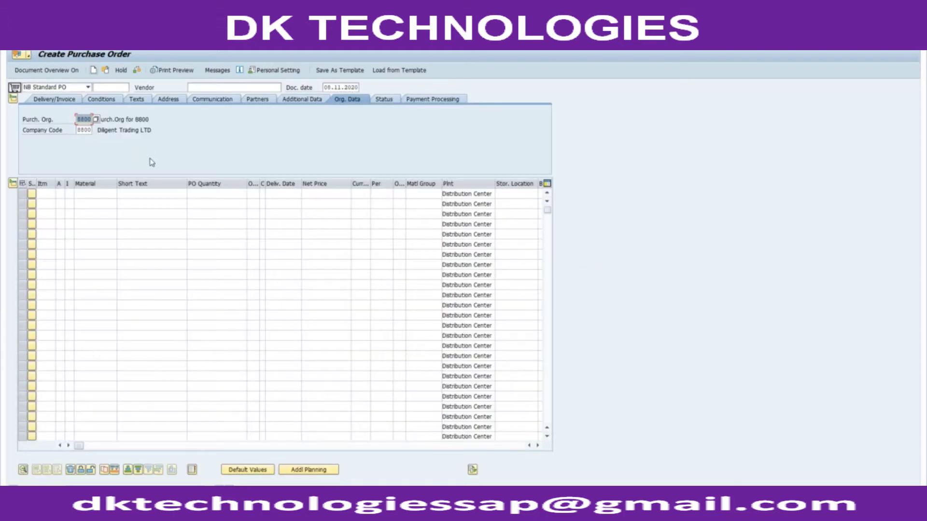
pyautogui.click(230, 88)
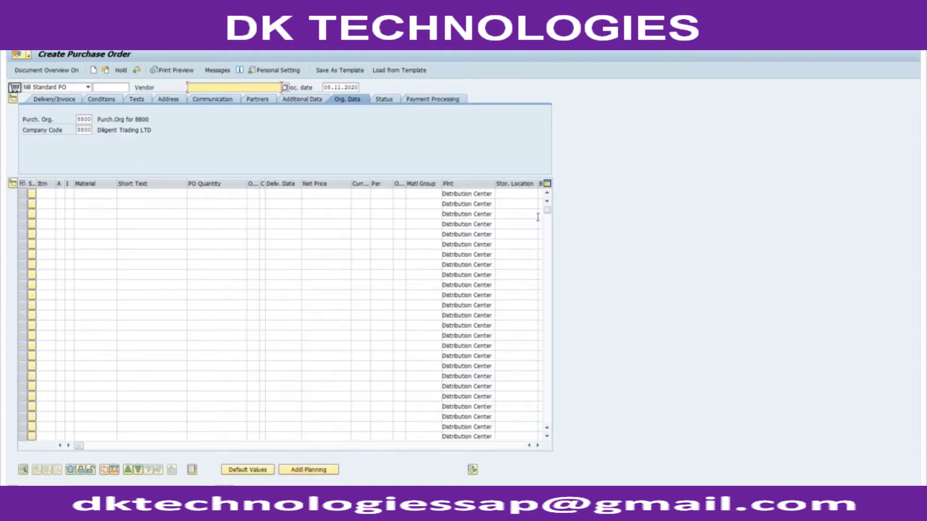
pyautogui.hotkey('alt', 'Tab')
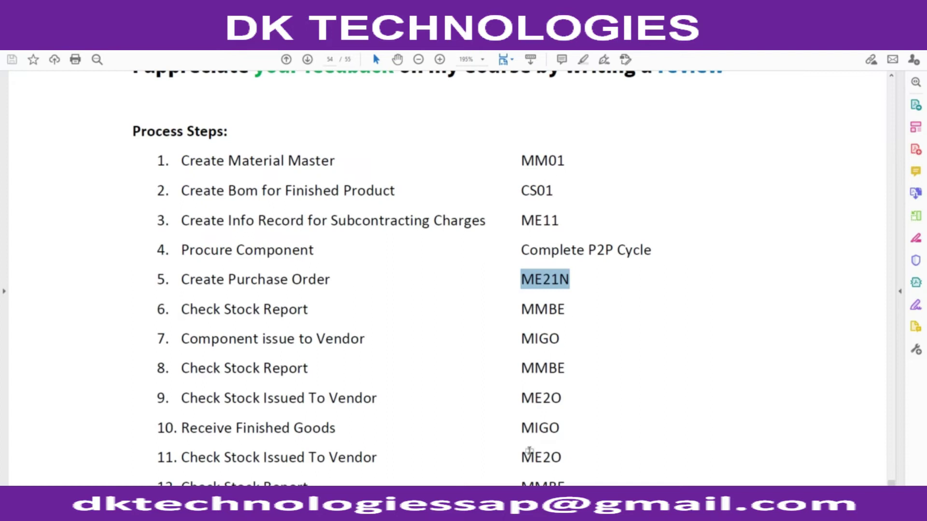
pyautogui.hotkey('alt', 'Tab')
pyautogui.hotkey('alt', 'Tab')
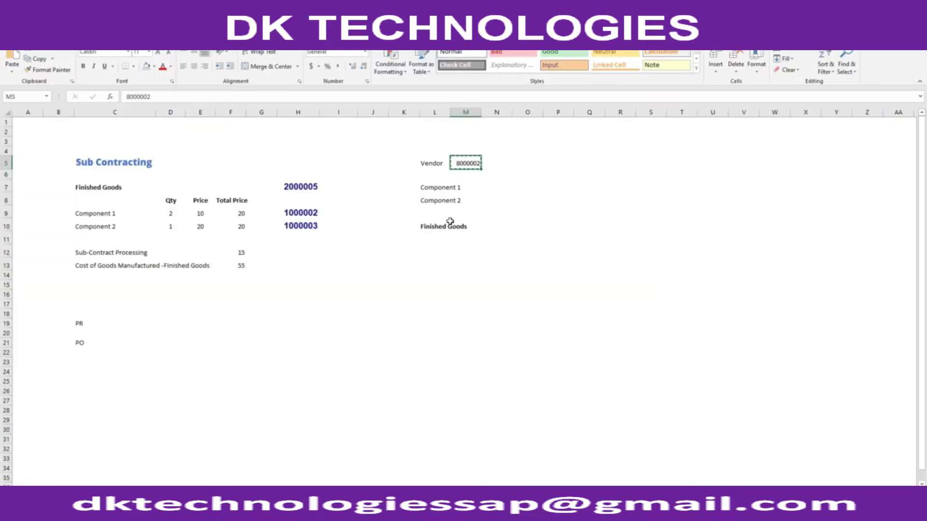
pyautogui.hotkey('alt', 'Tab')
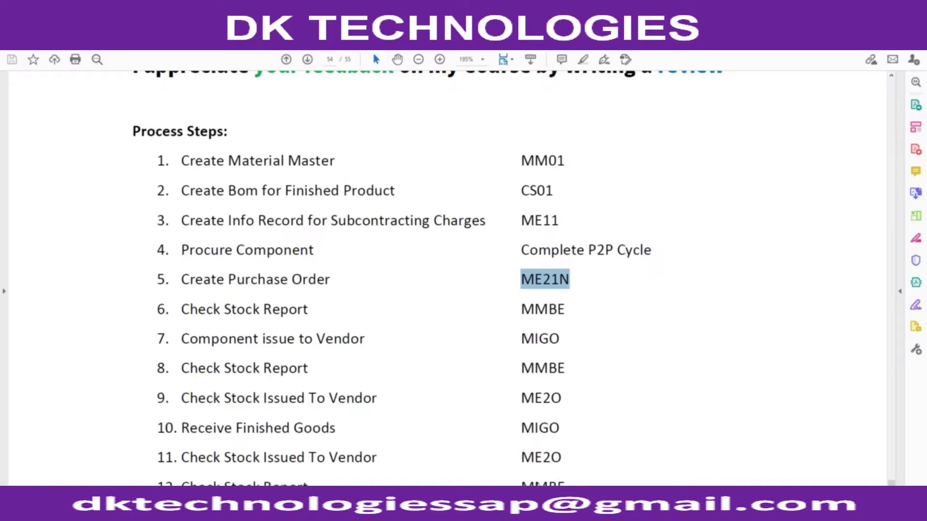
pyautogui.hotkey('alt', 'Tab')
pyautogui.click(609, 480)
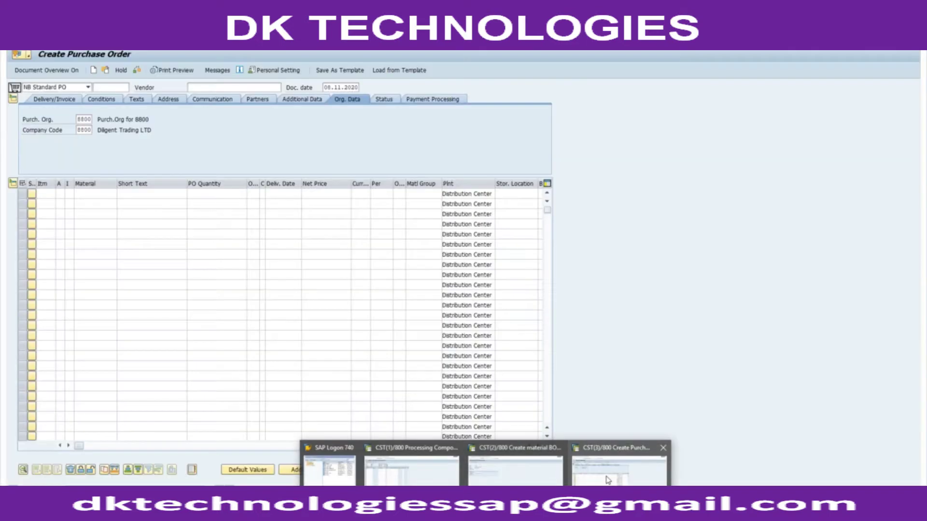
pyautogui.click(231, 88)
pyautogui.write('8000002')
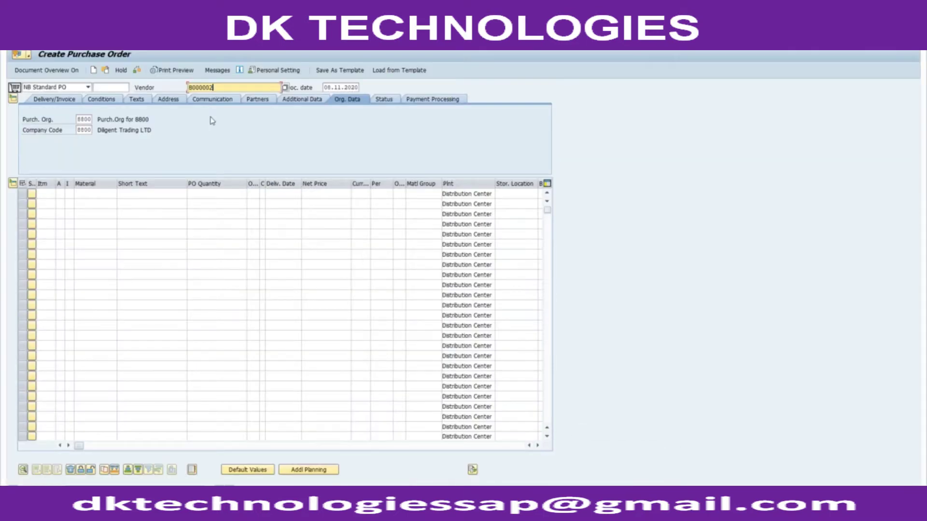
# Enter item 10 with material 2000005 copied from Excel H7 and quantity 1
pyautogui.click(98, 194)
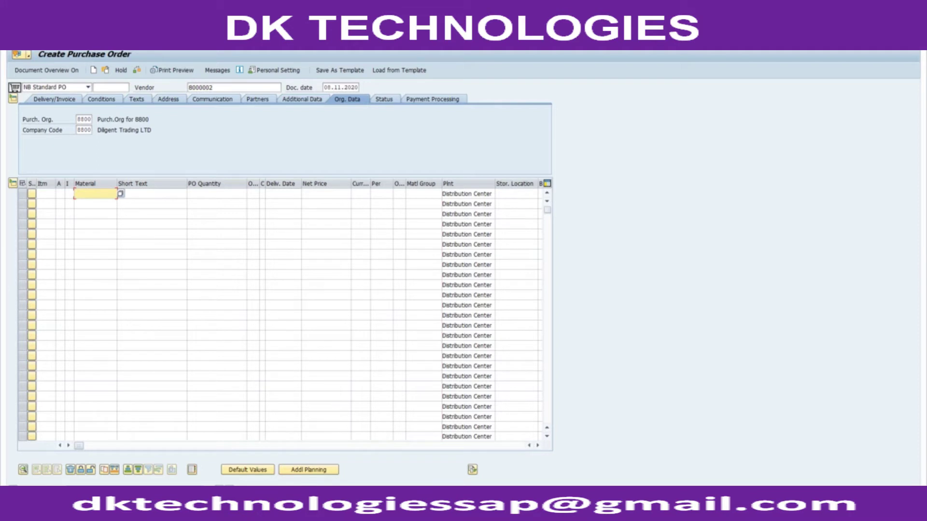
pyautogui.hotkey('alt', 'Tab')
pyautogui.click(298, 187)
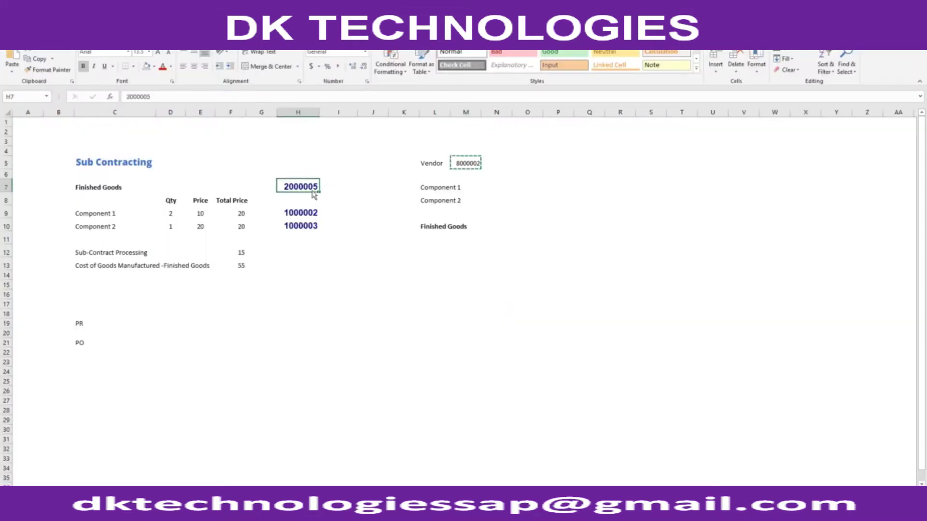
pyautogui.hotkey('ctrl', 'c')
pyautogui.hotkey('alt', 'Tab')
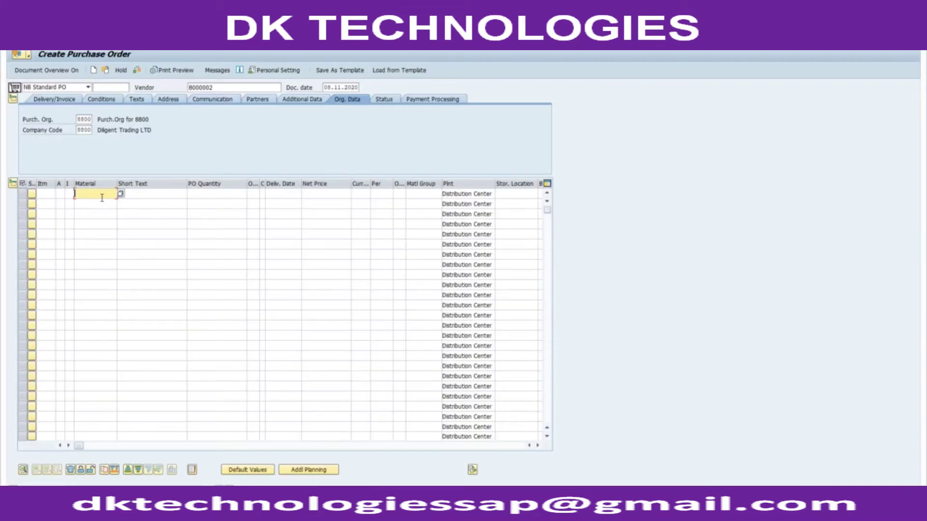
pyautogui.hotkey('ctrl', 'v')
pyautogui.click(216, 194)
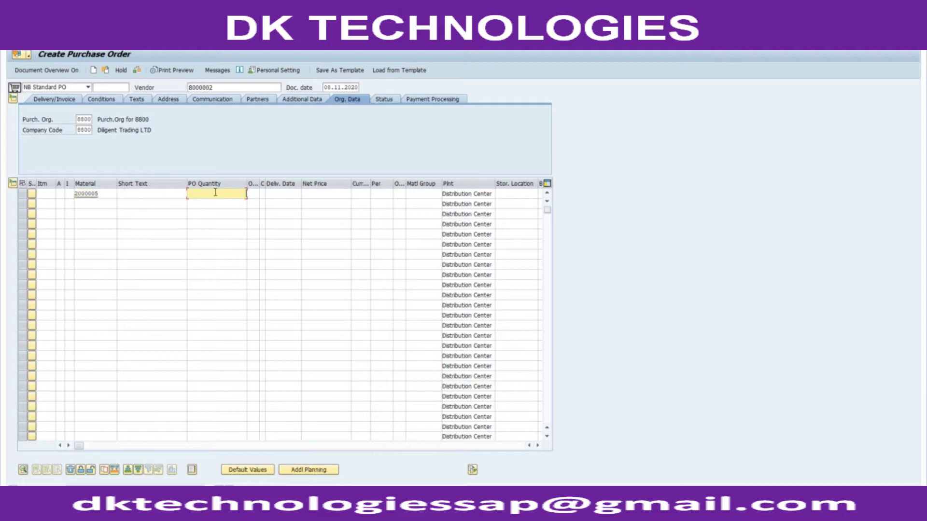
pyautogui.press('Return')
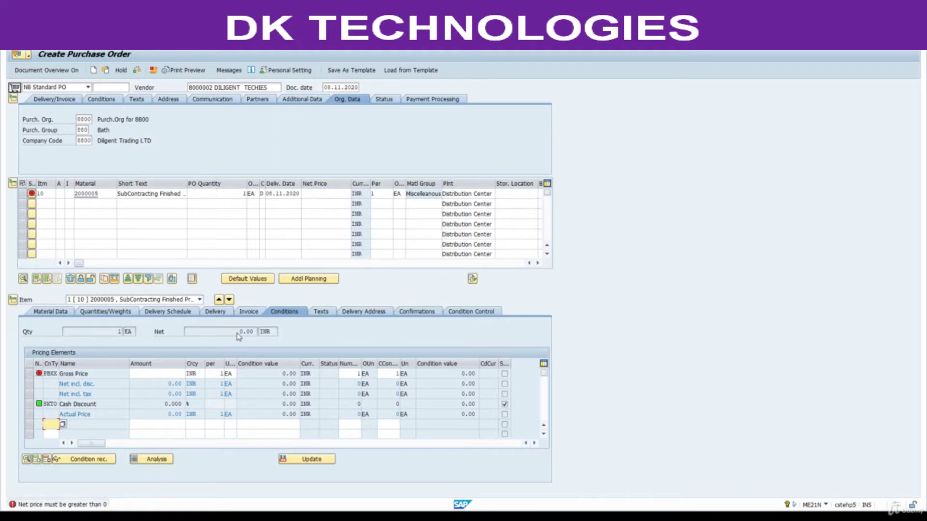
pyautogui.click(321, 195)
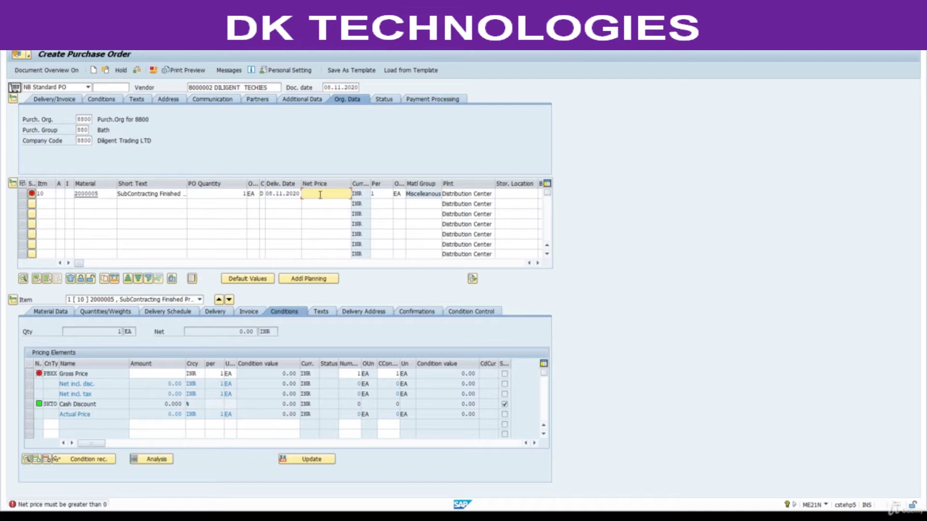
pyautogui.click(94, 194)
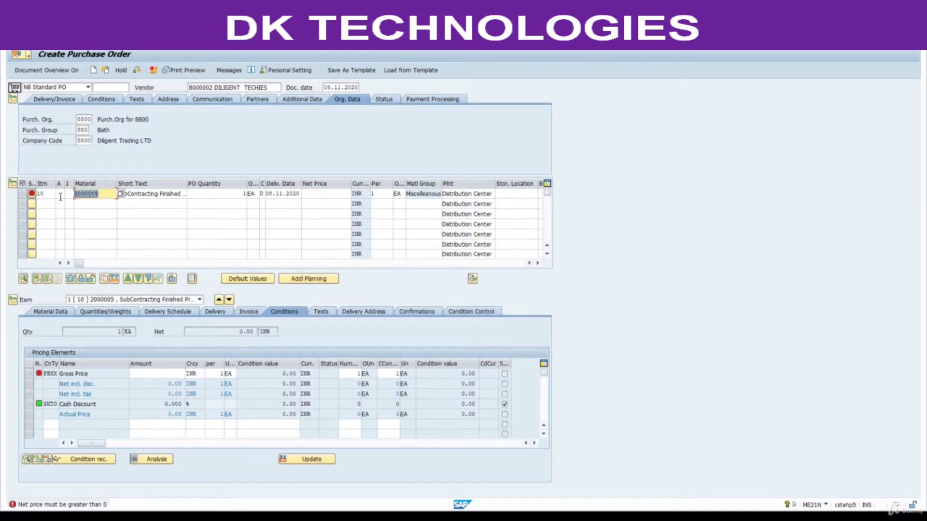
# Widen the item category column and list the item categories for item 10
pyautogui.click(319, 195)
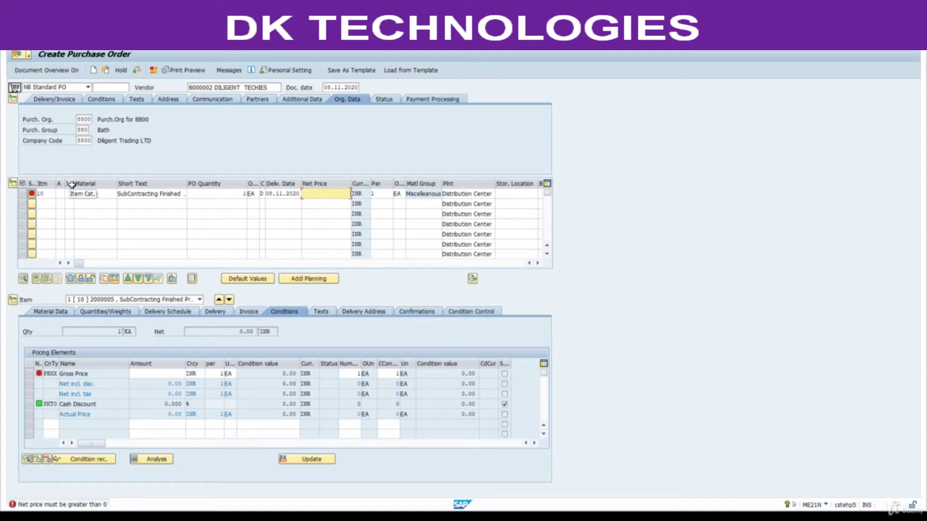
pyautogui.moveTo(73, 183); pyautogui.dragTo(145, 185)
pyautogui.click(130, 196)
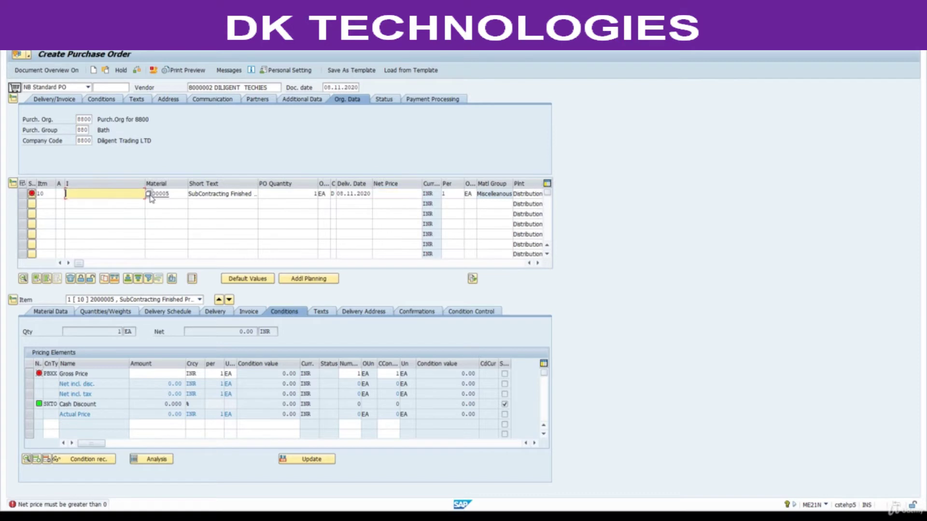
pyautogui.click(149, 196)
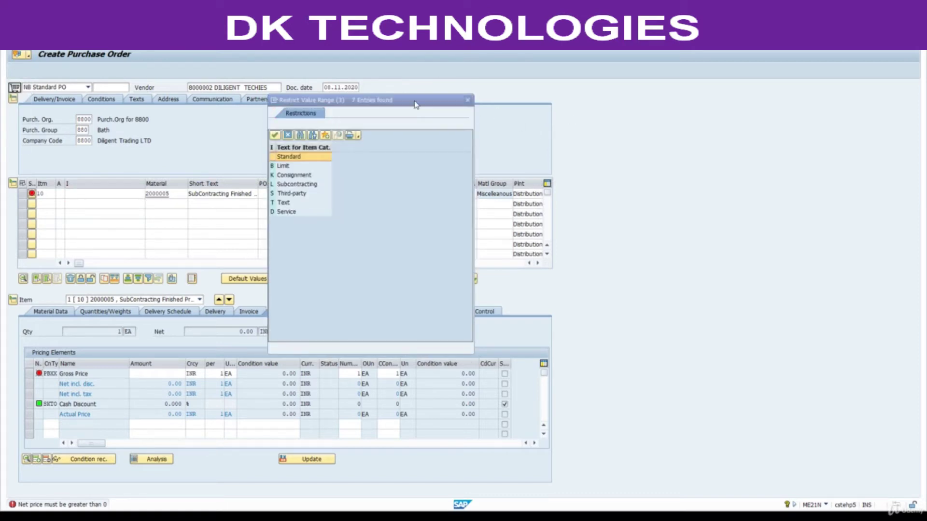
# Browse the category list, close it without choosing, and show item 10's Material Data
pyautogui.moveTo(371, 100); pyautogui.dragTo(615, 114)
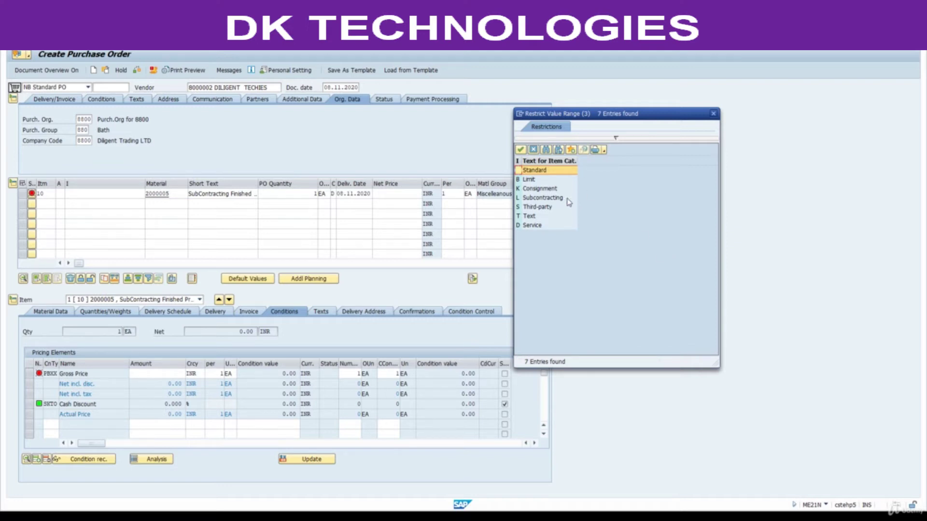
pyautogui.click(542, 197)
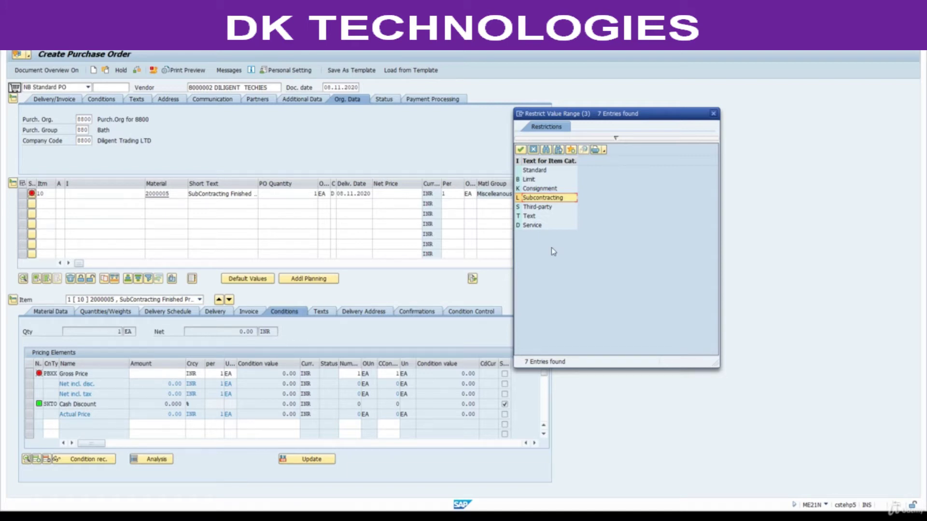
pyautogui.click(714, 114)
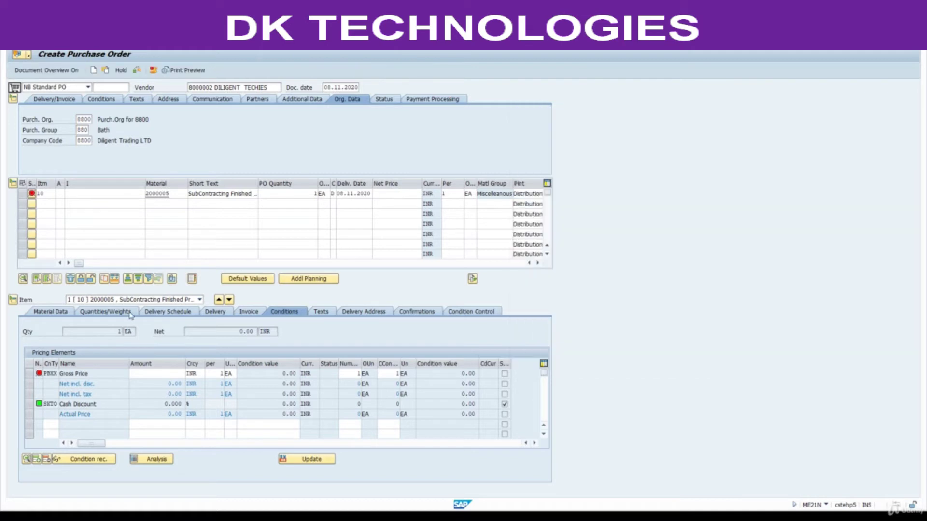
pyautogui.click(51, 312)
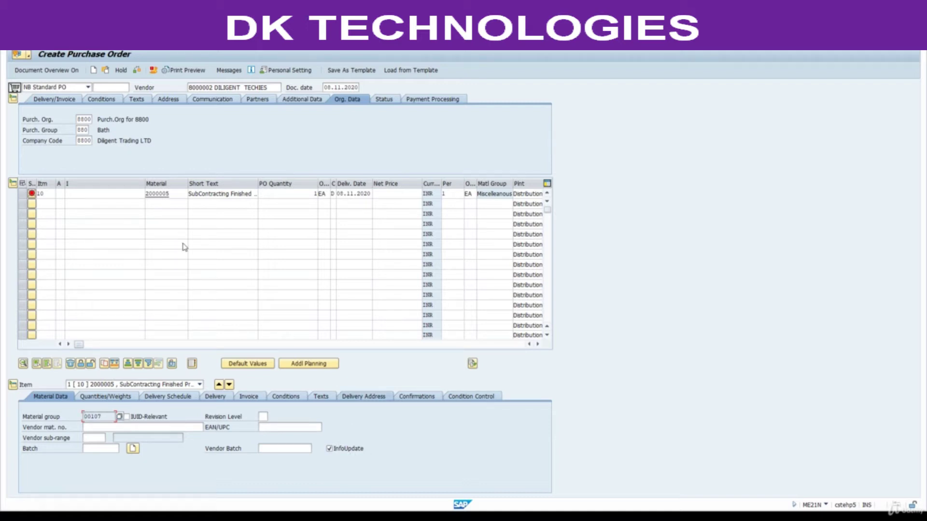
# Choose 'L Subcontracting' from item 10's item category list
pyautogui.click(110, 193)
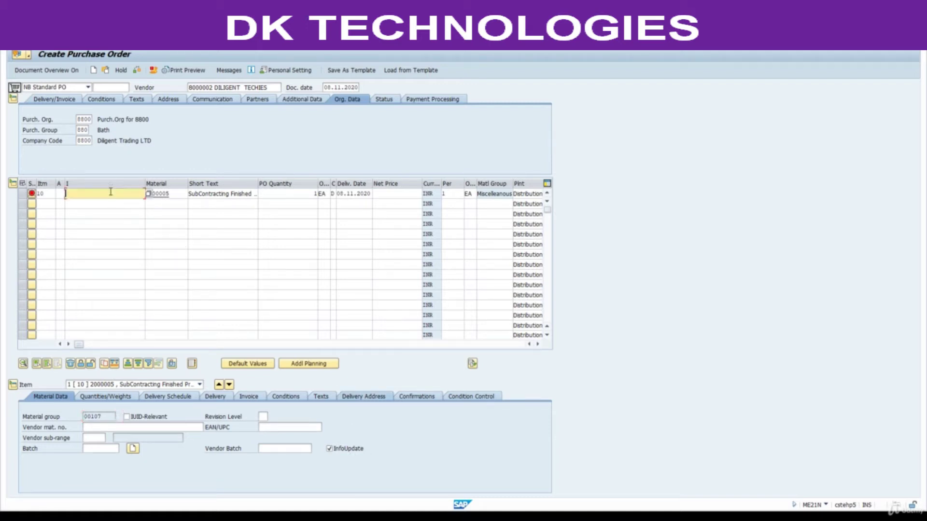
pyautogui.click(149, 194)
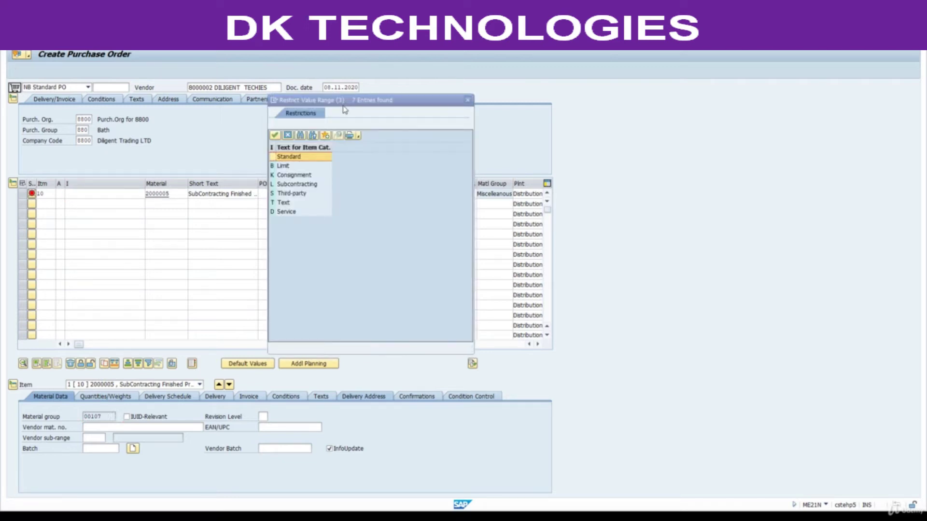
pyautogui.moveTo(353, 100); pyautogui.dragTo(594, 92)
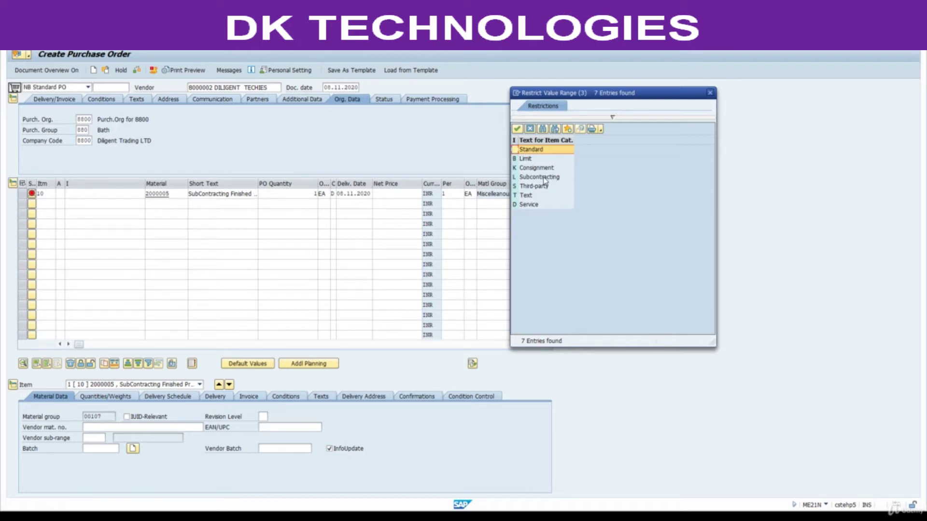
pyautogui.doubleClick(538, 177)
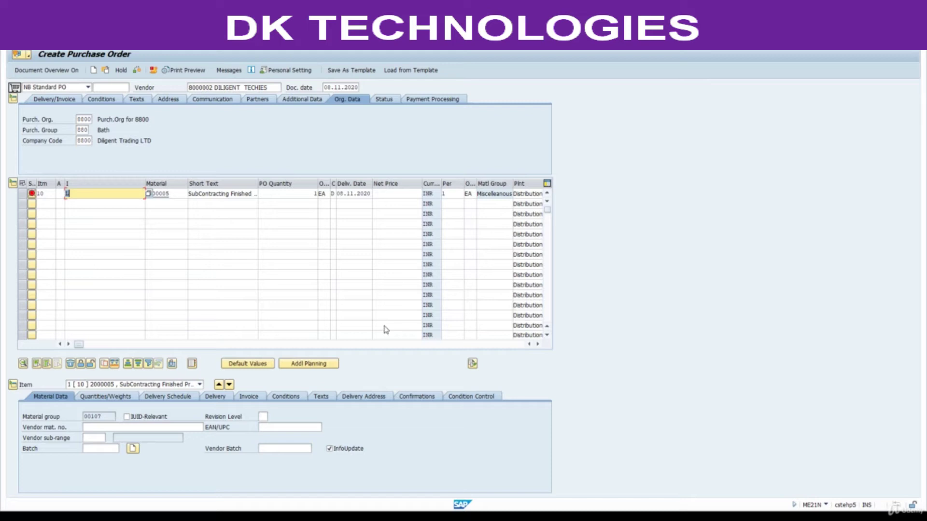
# Confirm item 10's net price 15.00, then clear and re-enter item category L
pyautogui.press('Return')
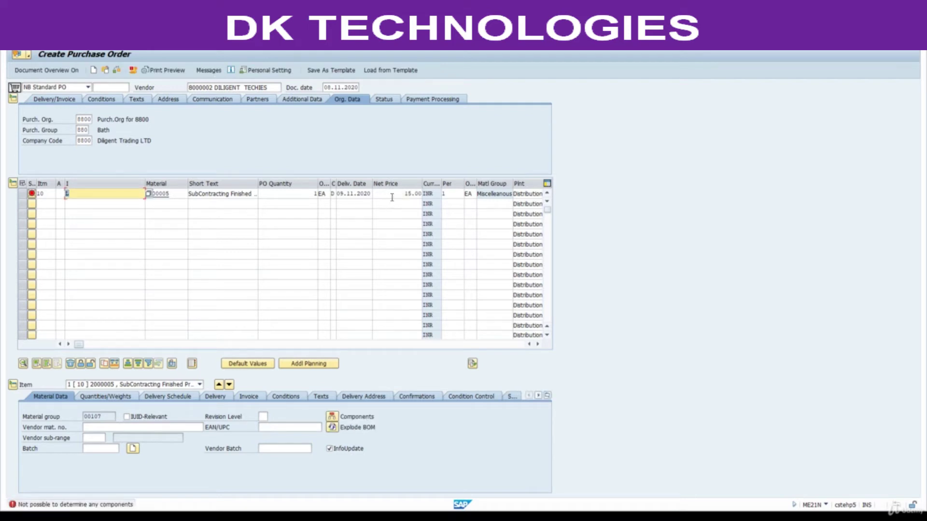
pyautogui.click(406, 194)
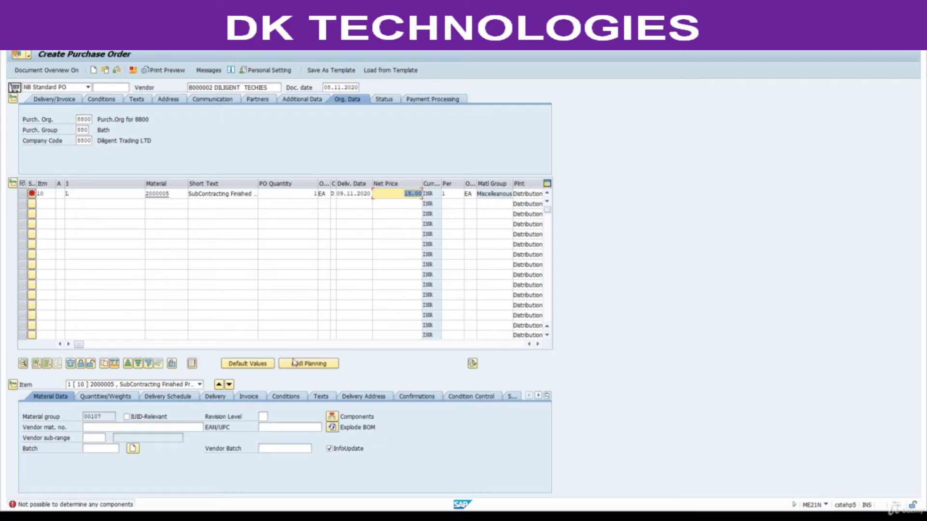
pyautogui.click(88, 196)
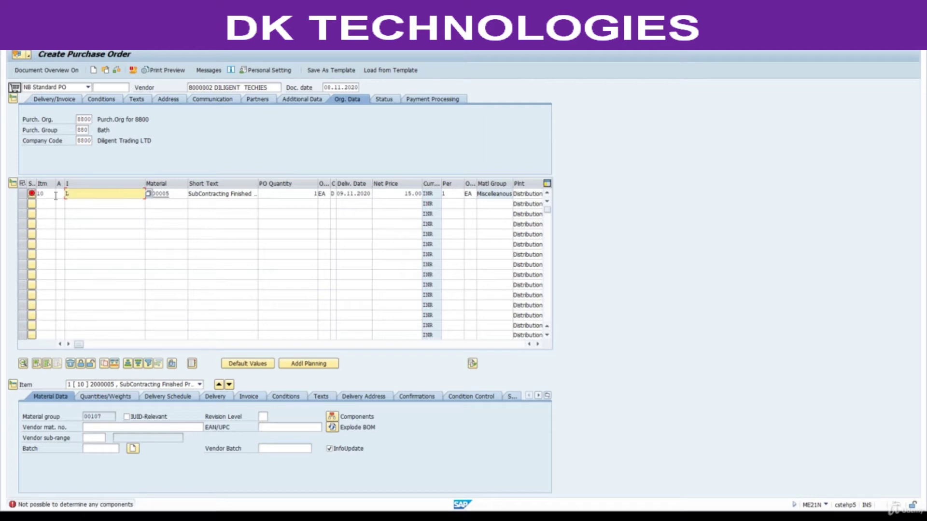
pyautogui.press('Delete')
pyautogui.press('Return')
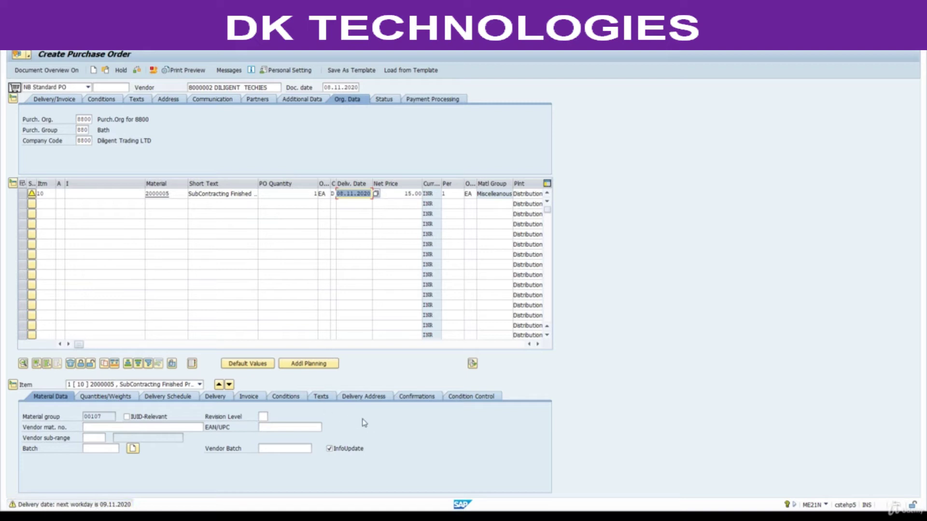
pyautogui.click(97, 194)
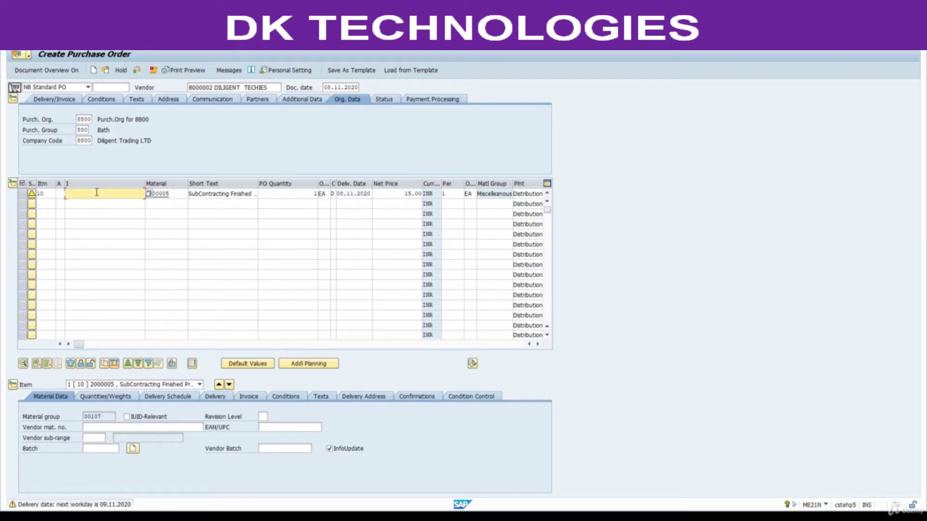
pyautogui.write('l')
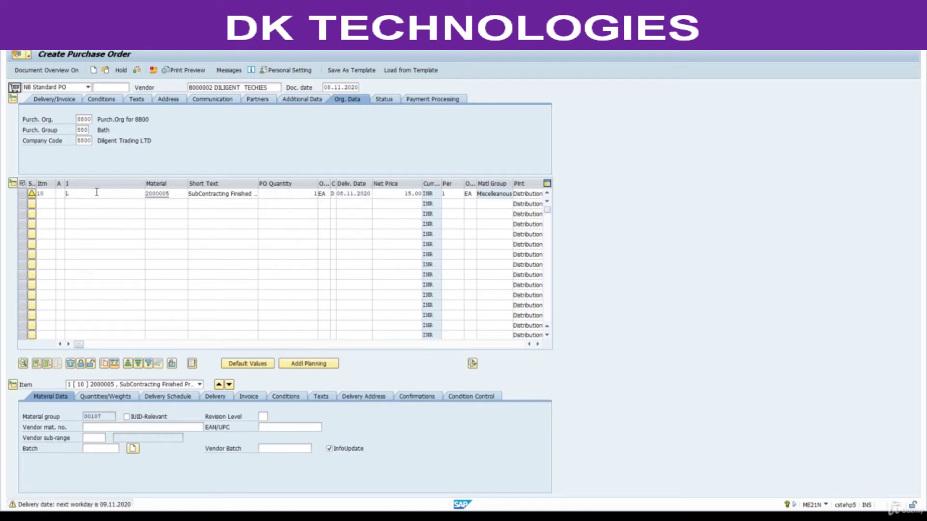
pyautogui.press('Return')
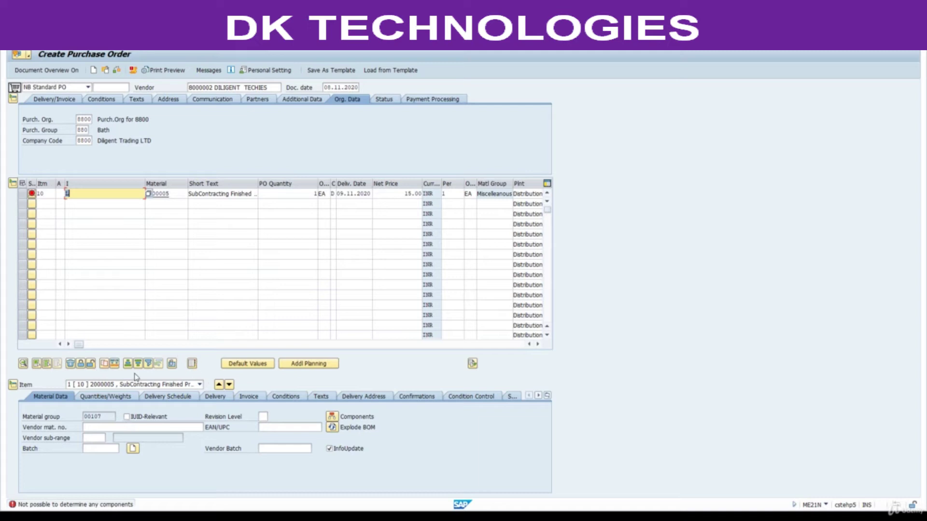
# Change the delivery date to 11.11.2020, check the order, and list components 1000002 and 1000003
pyautogui.click(345, 194)
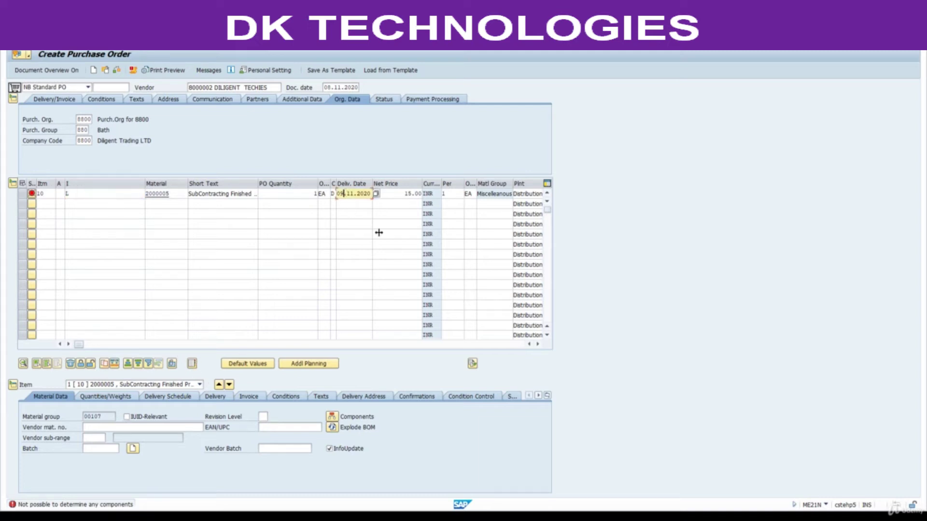
pyautogui.press('BackSpace')
pyautogui.press('BackSpace')
pyautogui.write('11')
pyautogui.press('Return')
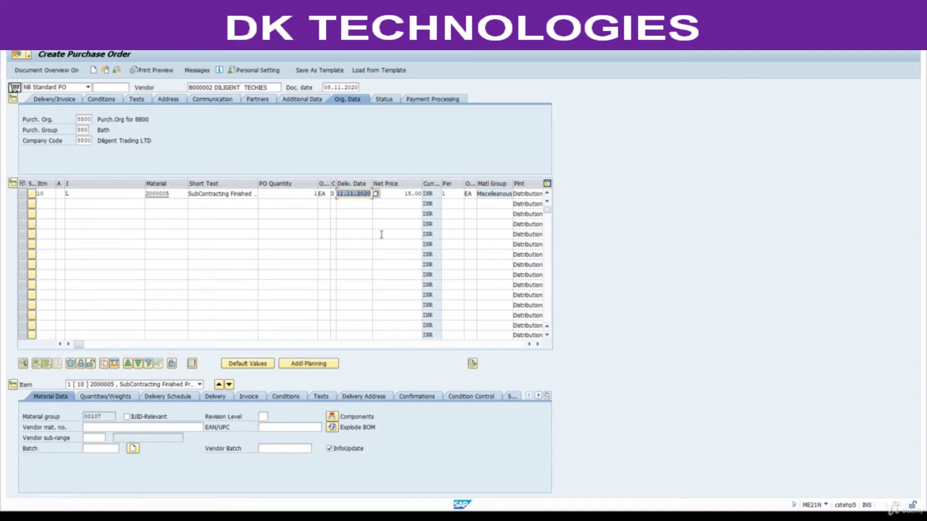
pyautogui.click(117, 70)
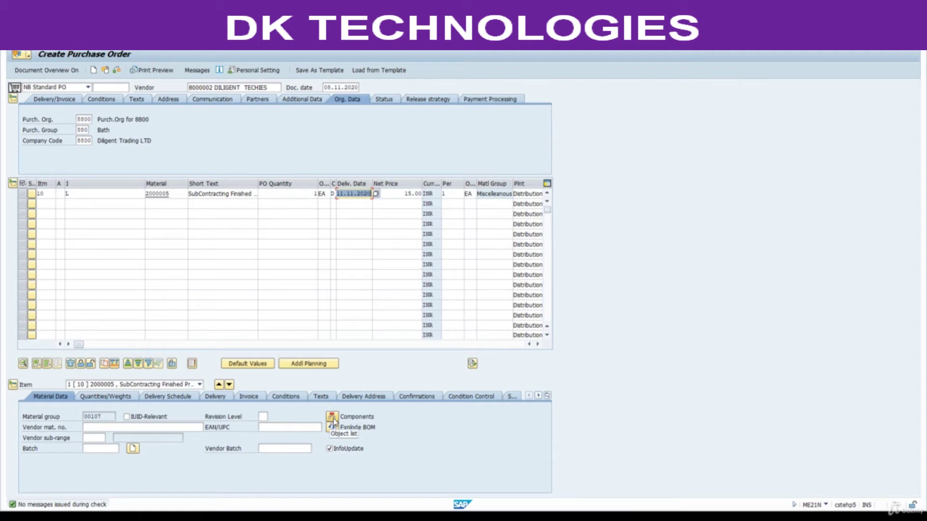
pyautogui.click(332, 417)
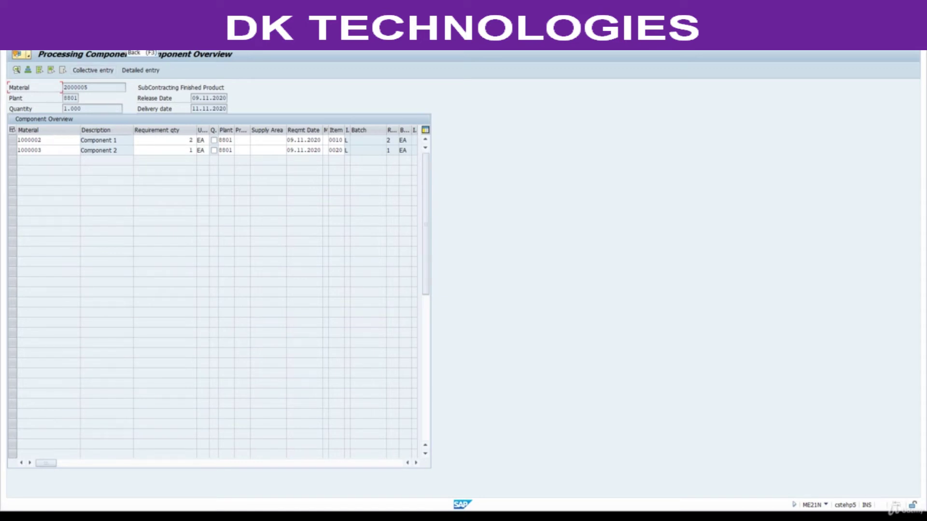
# Go back, review the release strategy, and save the purchase order
pyautogui.click(122, 43)
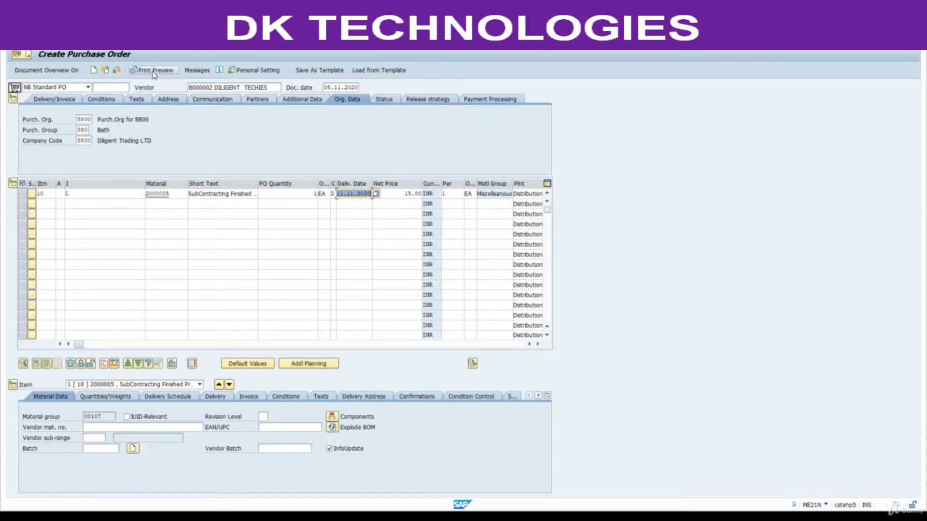
pyautogui.click(426, 99)
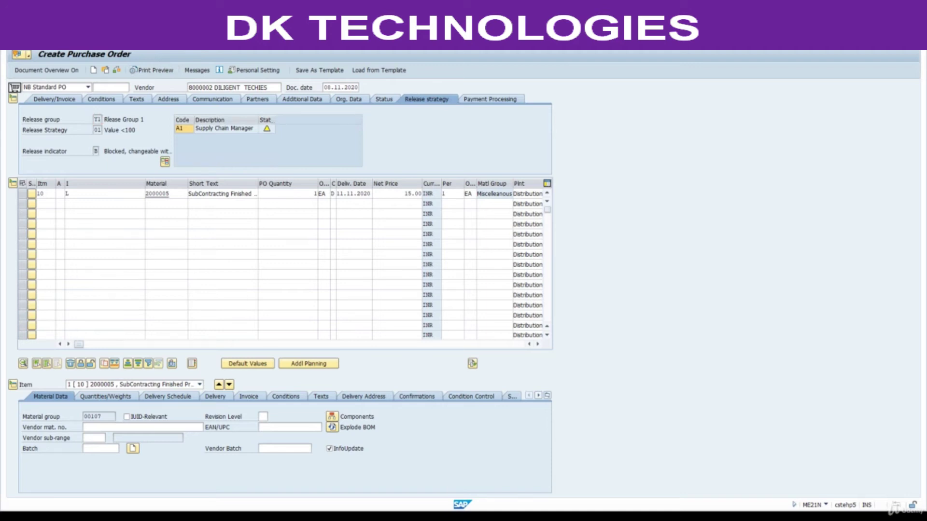
pyautogui.hotkey('ctrl', 's')
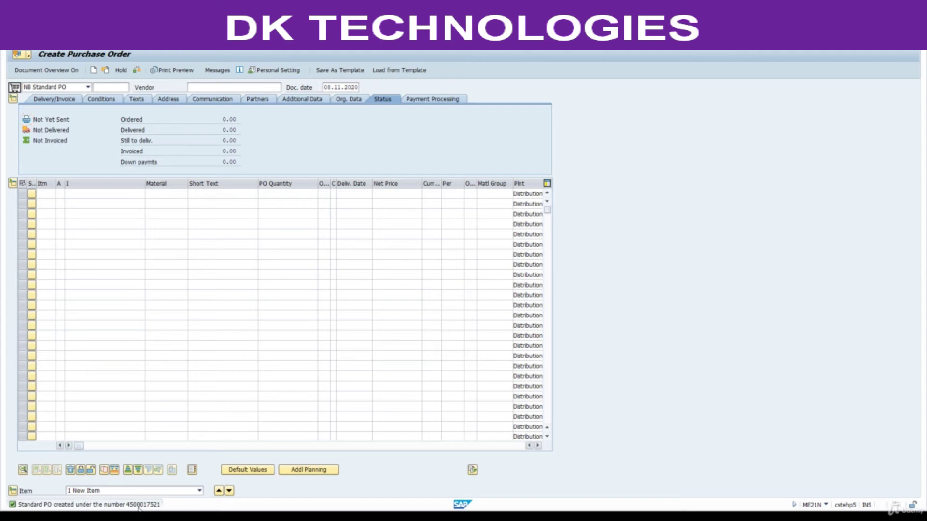
pyautogui.doubleClick(138, 504)
pyautogui.doubleClick(210, 137)
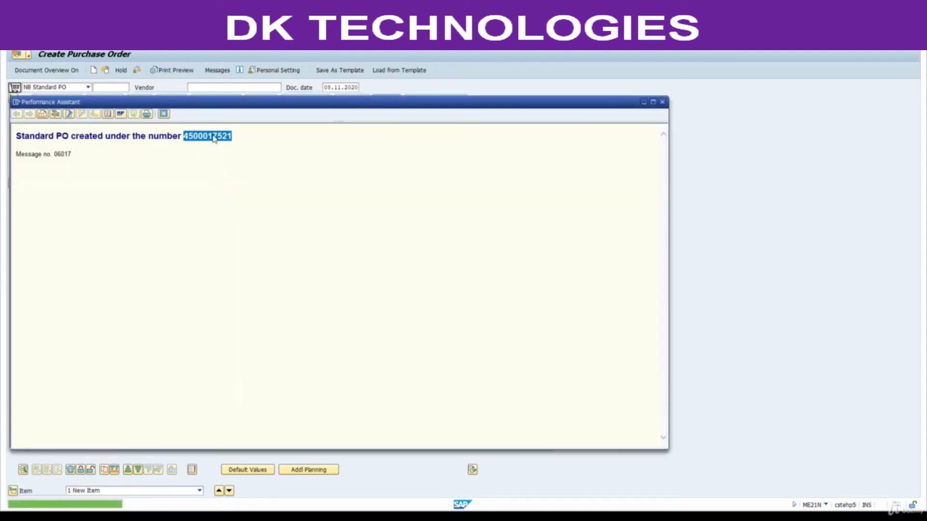
pyautogui.hotkey('ctrl', 'c')
pyautogui.click(164, 114)
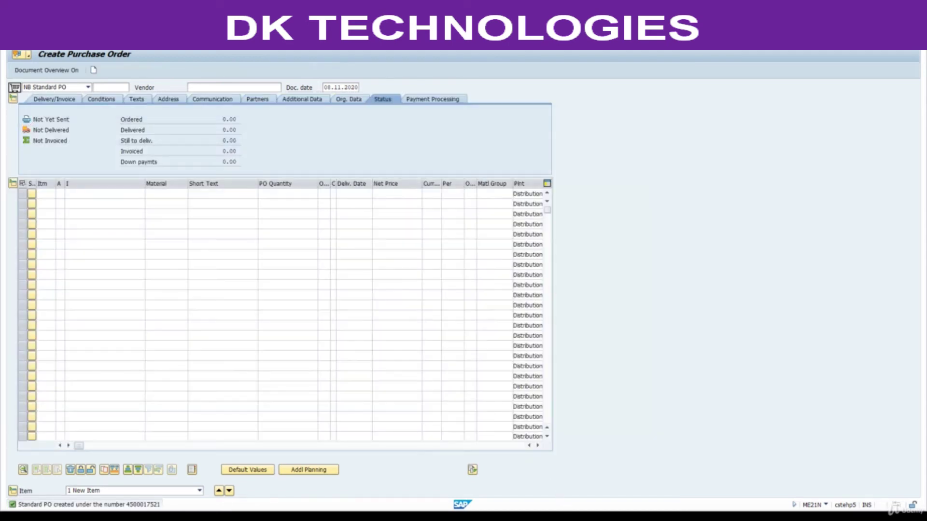
pyautogui.hotkey('alt', 'Tab')
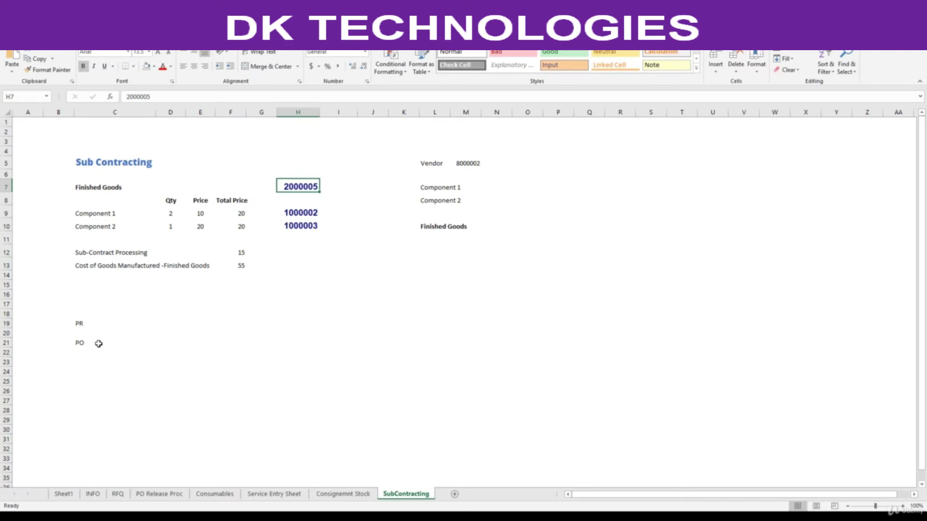
pyautogui.click(158, 343)
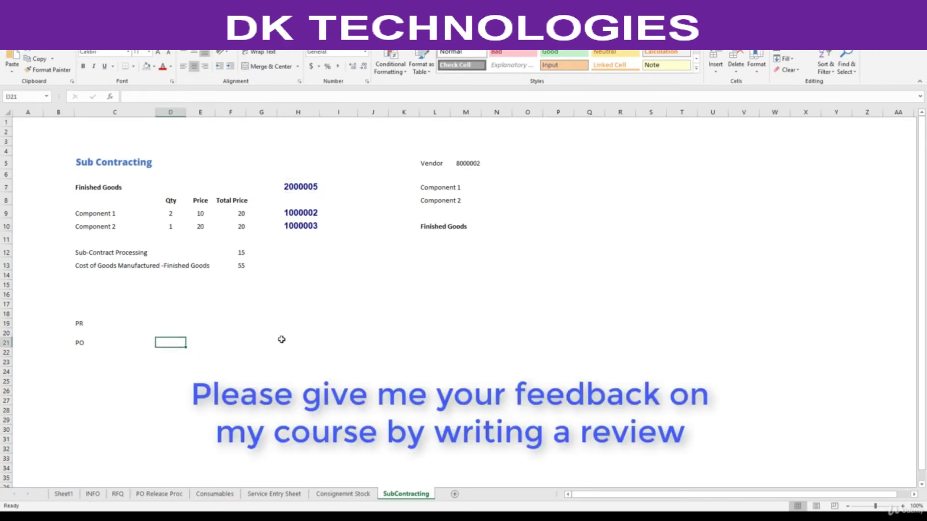
pyautogui.hotkey('ctrl', 'v')
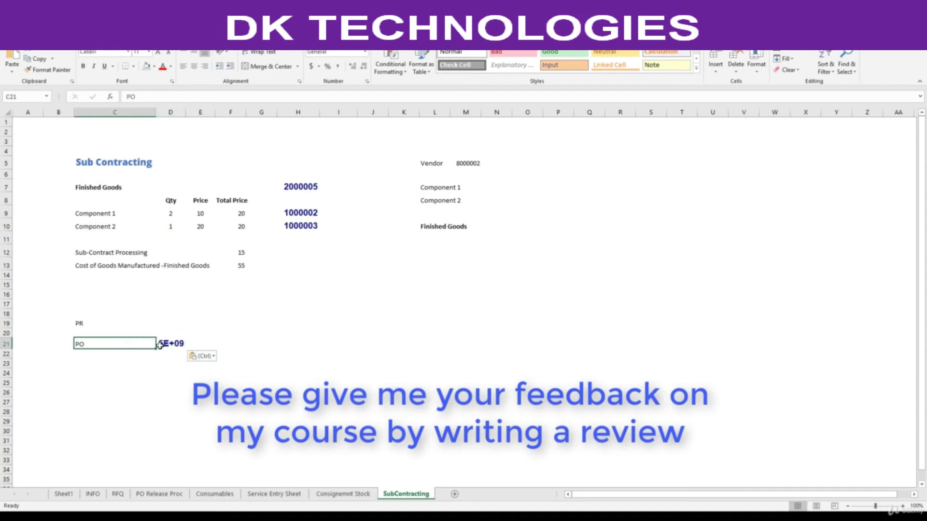
pyautogui.click(201, 342)
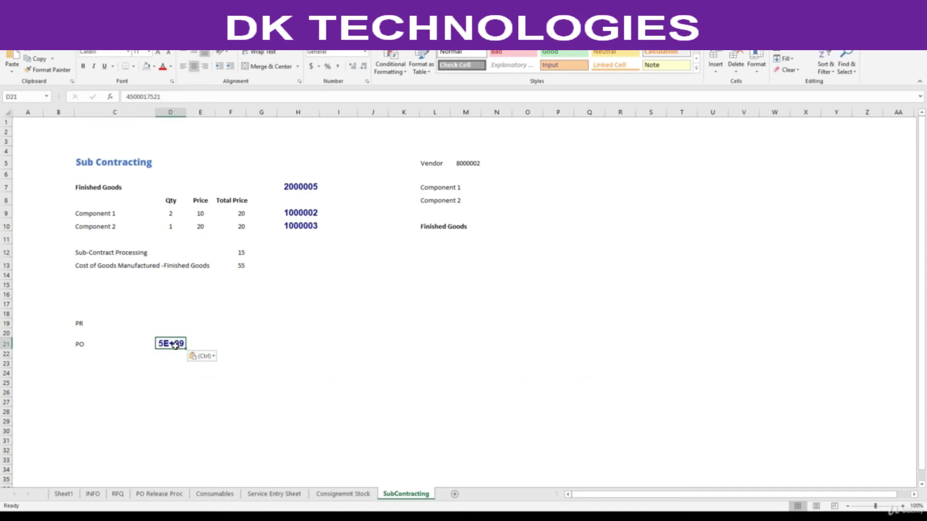
pyautogui.moveTo(176, 345); pyautogui.dragTo(300, 344)
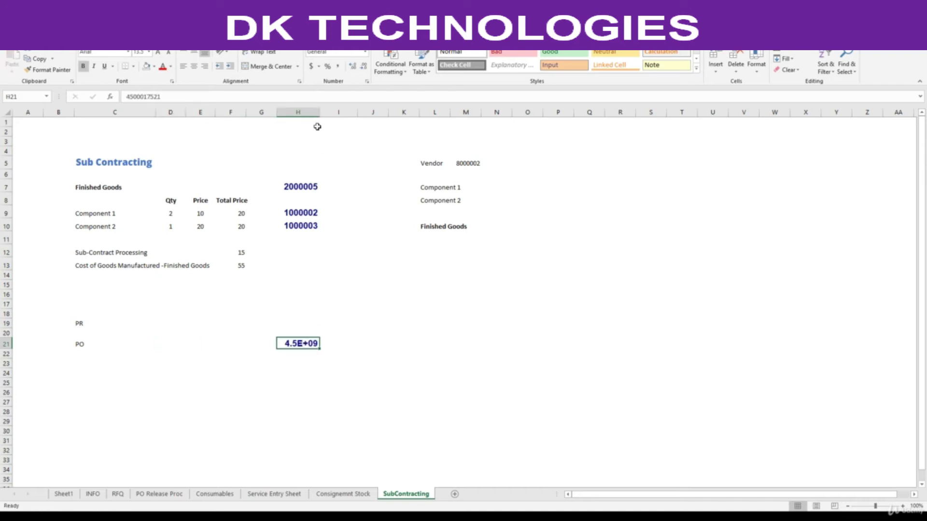
pyautogui.moveTo(319, 112); pyautogui.dragTo(329, 112)
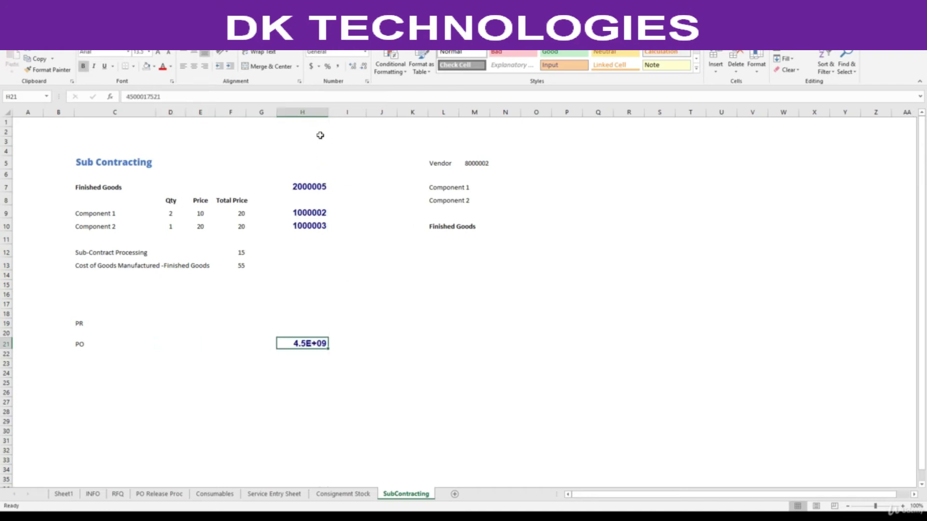
pyautogui.doubleClick(328, 113)
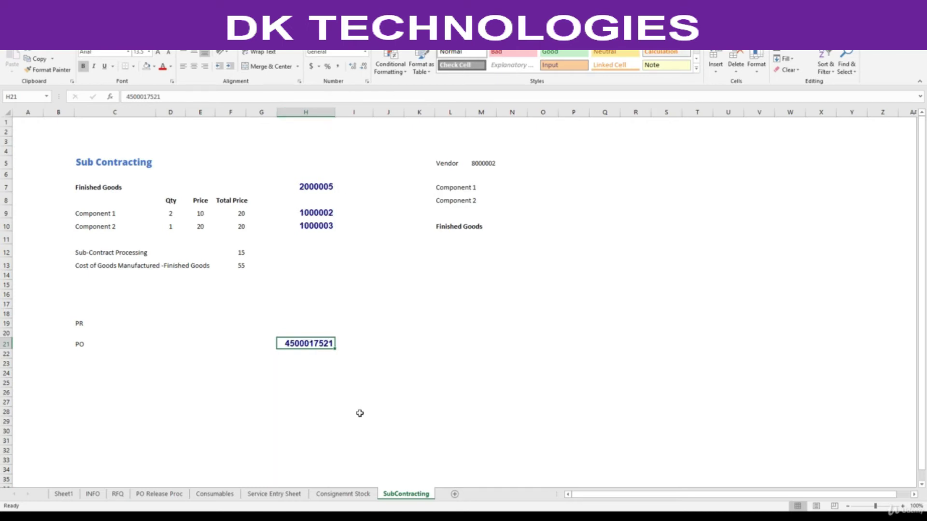
# Highlight 'Check Stock Report' in the process steps PDF and return to SAP
pyautogui.hotkey('alt', 'Tab')
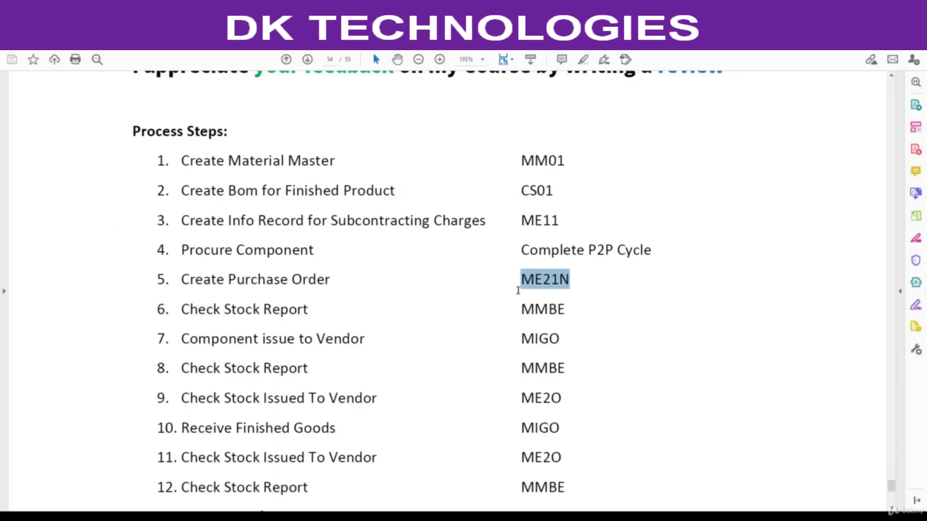
pyautogui.moveTo(183, 309); pyautogui.dragTo(307, 310)
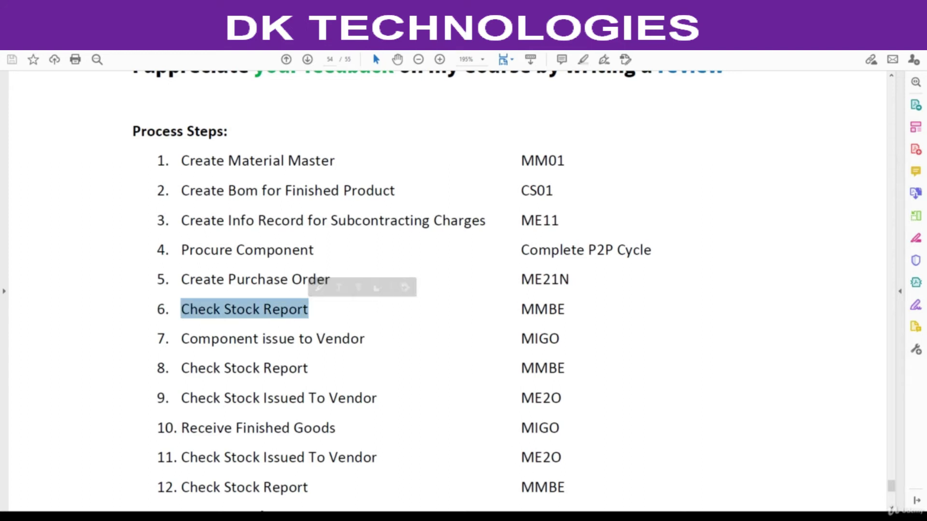
pyautogui.click(620, 478)
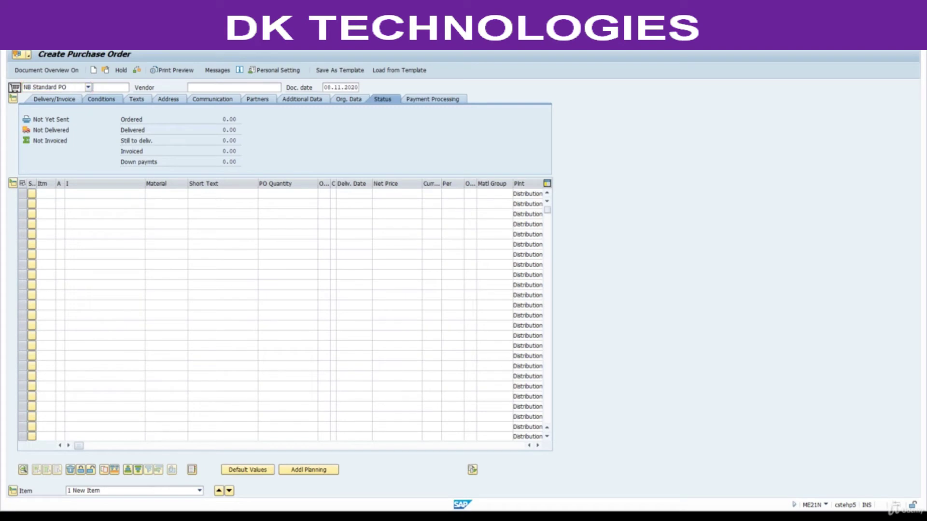
# Run MMBE for component 1000002, copied from Excel H9, at plant 8801
pyautogui.click(14, 87)
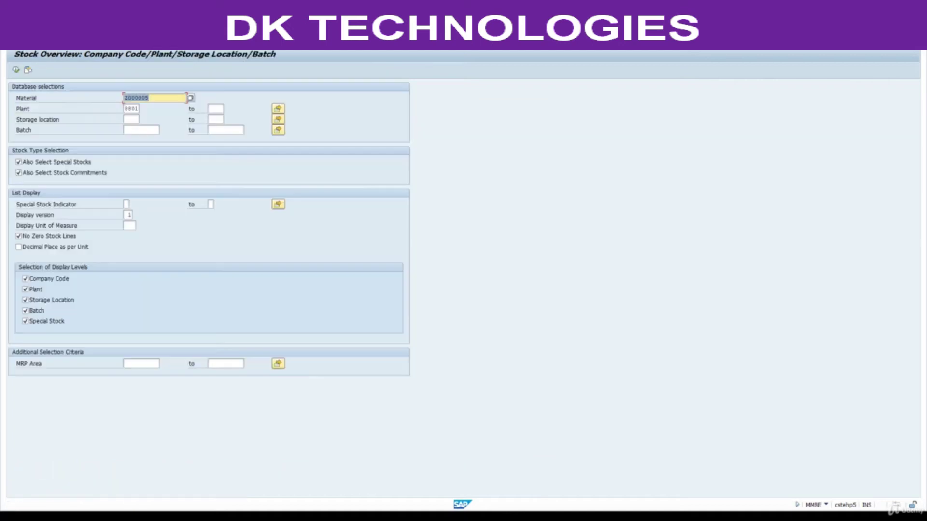
pyautogui.click(533, 478)
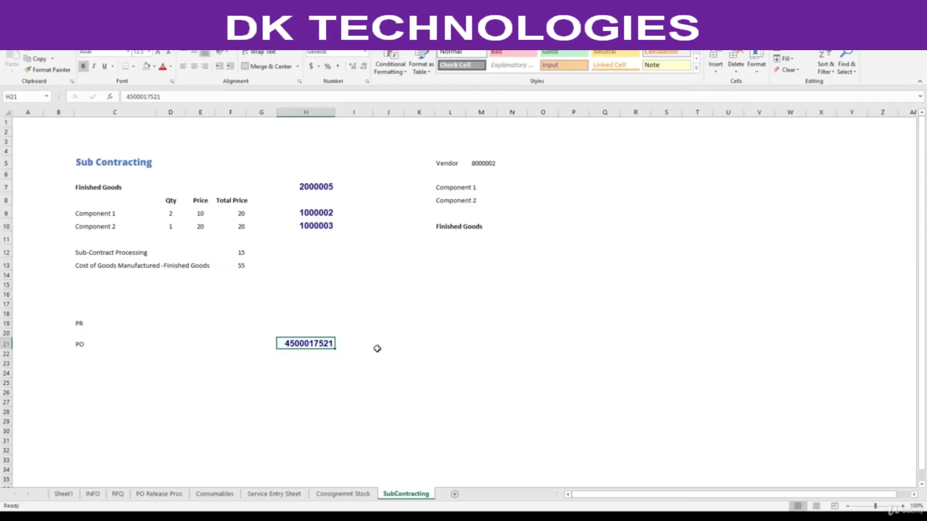
pyautogui.click(316, 212)
pyautogui.hotkey('ctrl', 'c')
pyautogui.hotkey('alt', 'Tab')
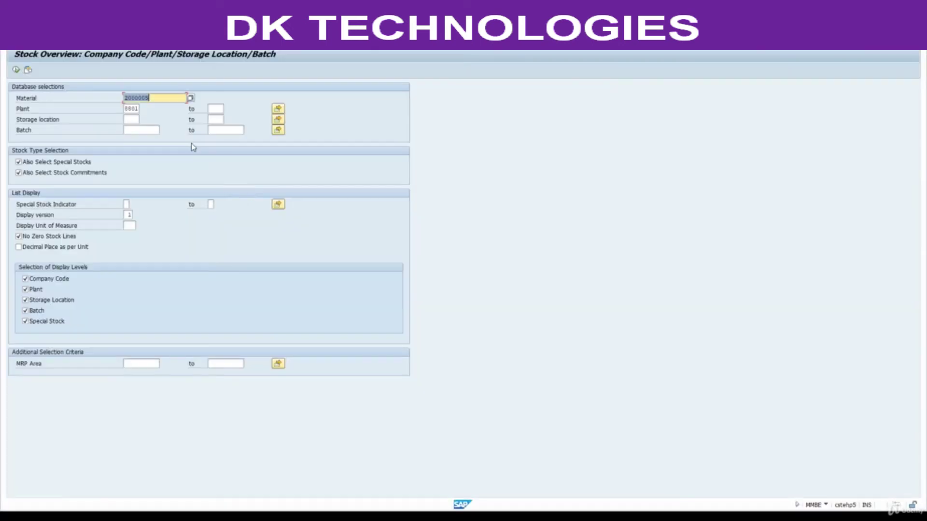
pyautogui.click(17, 69)
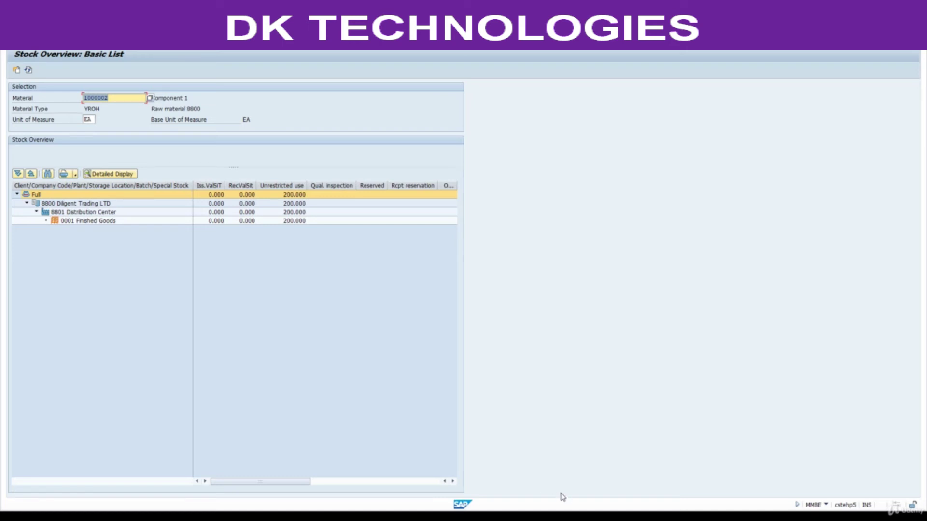
# Find step 7, Component issue to Vendor (MIGO), in the process PDF, then return to SAP
pyautogui.hotkey('alt', 'Tab')
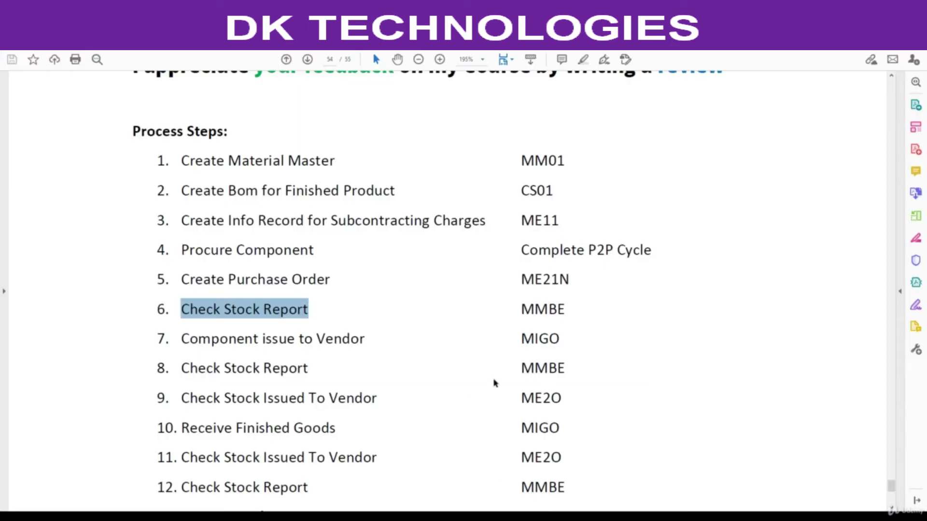
pyautogui.doubleClick(540, 340)
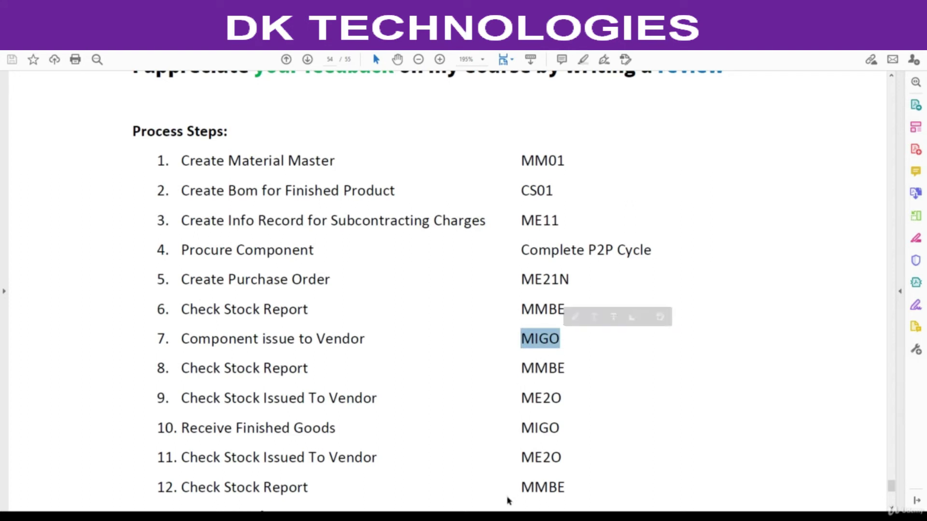
pyautogui.click(522, 478)
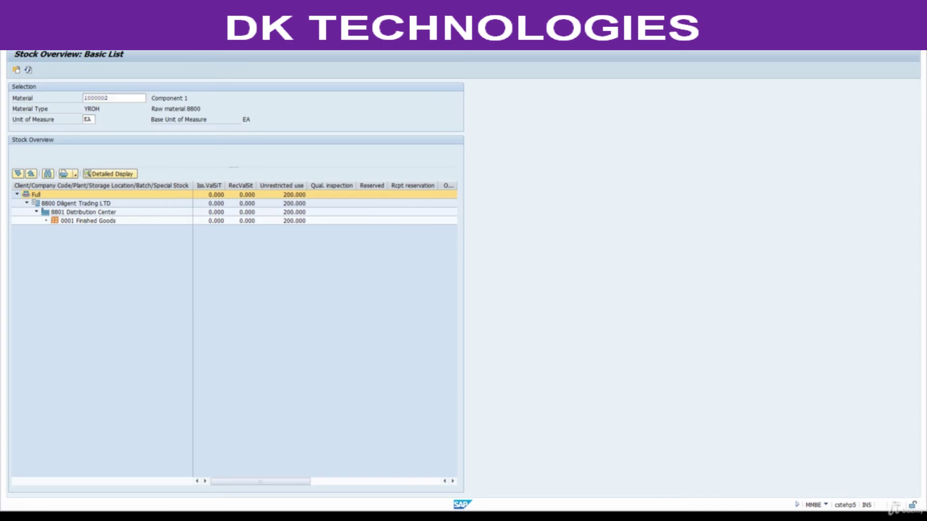
pyautogui.press('F3')
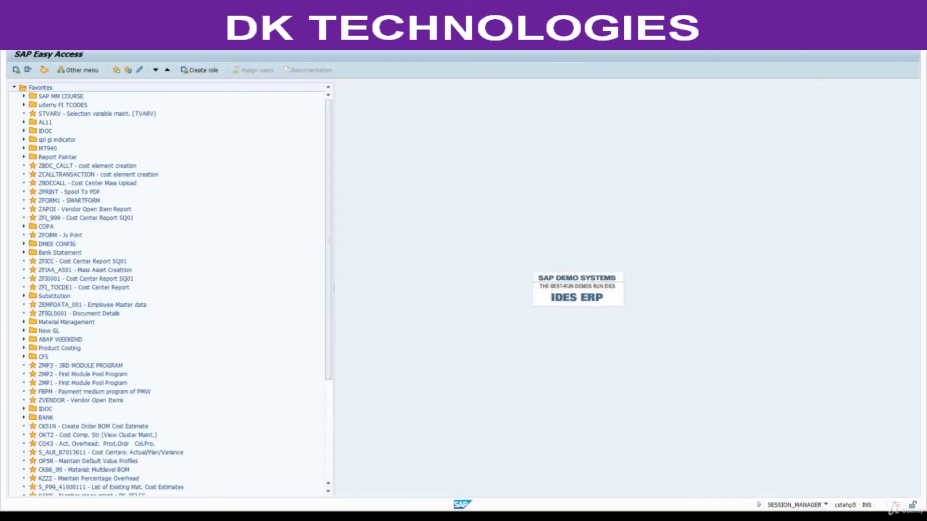
pyautogui.press('Return')
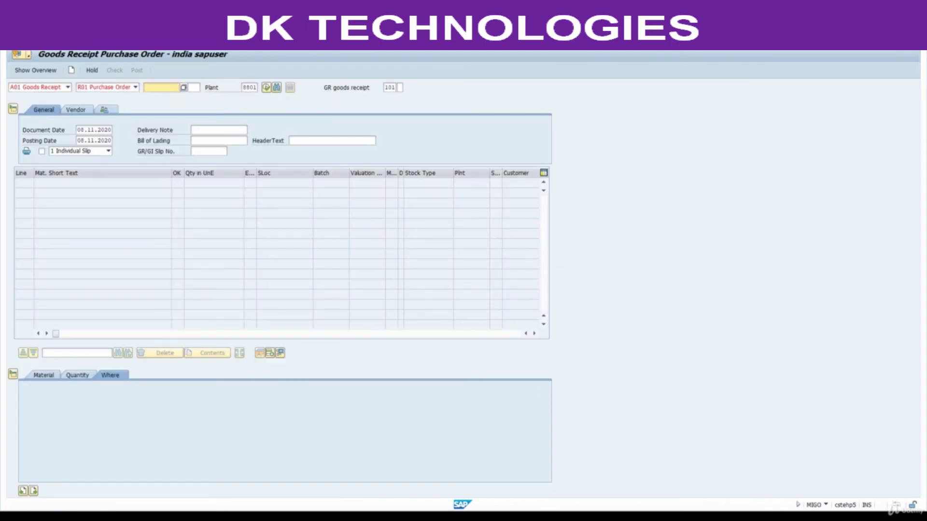
pyautogui.hotkey('alt', 'Tab')
pyautogui.click(309, 343)
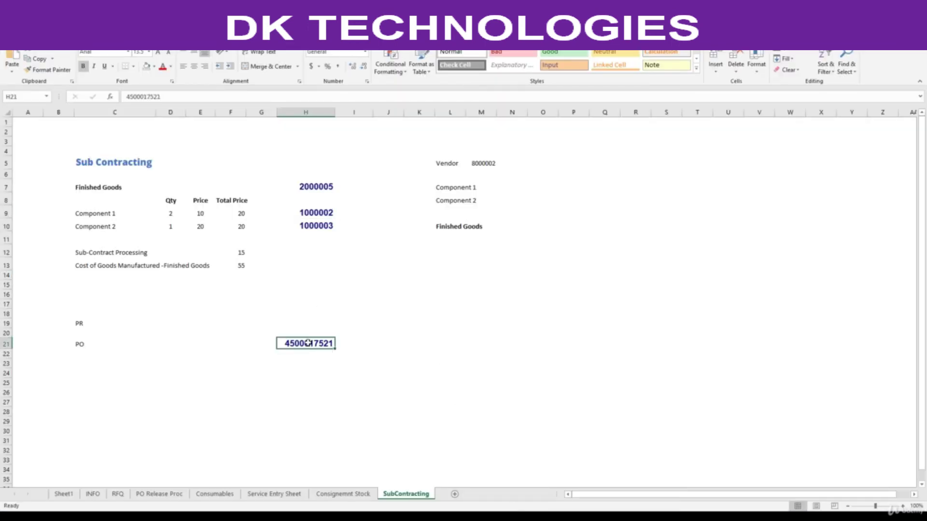
pyautogui.hotkey('ctrl', 'c')
pyautogui.hotkey('alt', 'Tab')
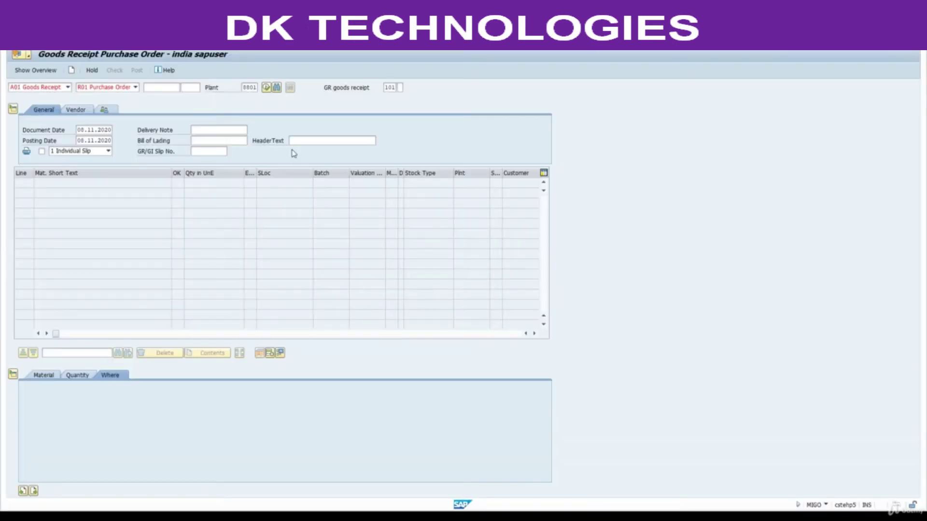
pyautogui.click(162, 87)
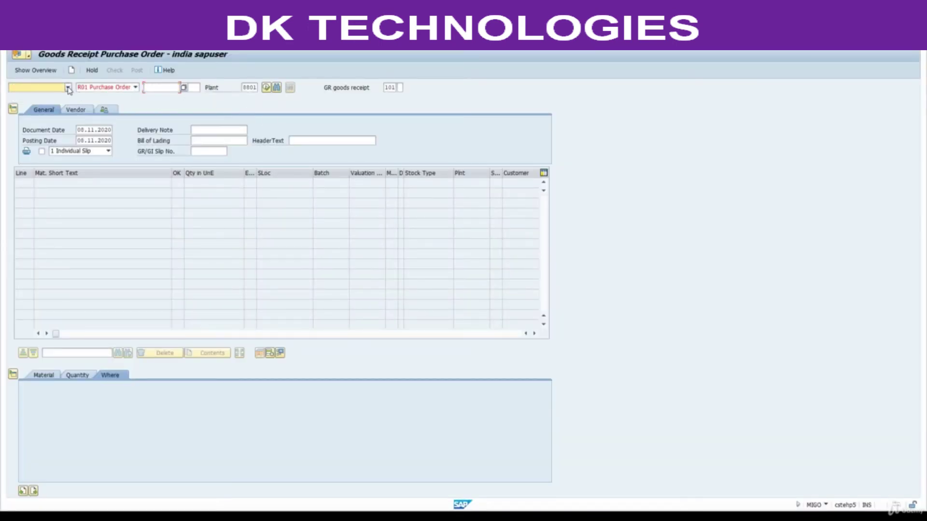
pyautogui.click(40, 87)
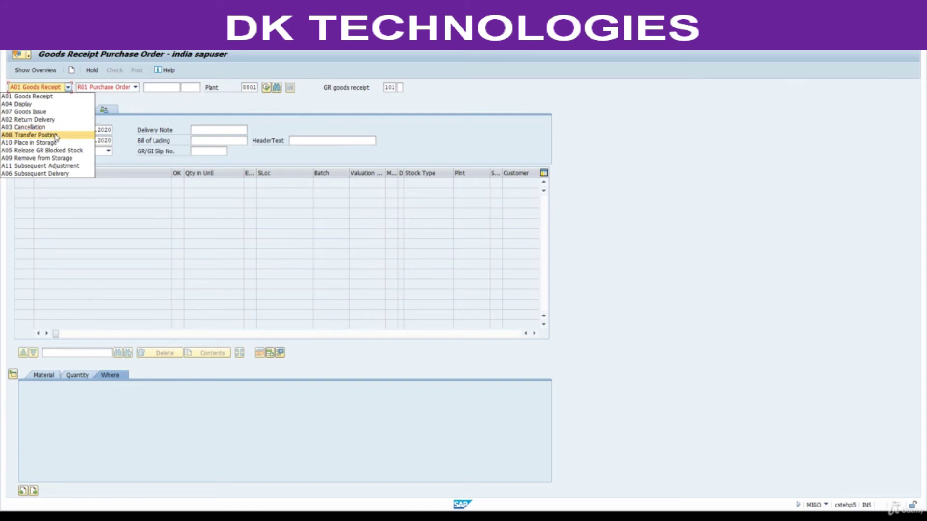
pyautogui.click(36, 135)
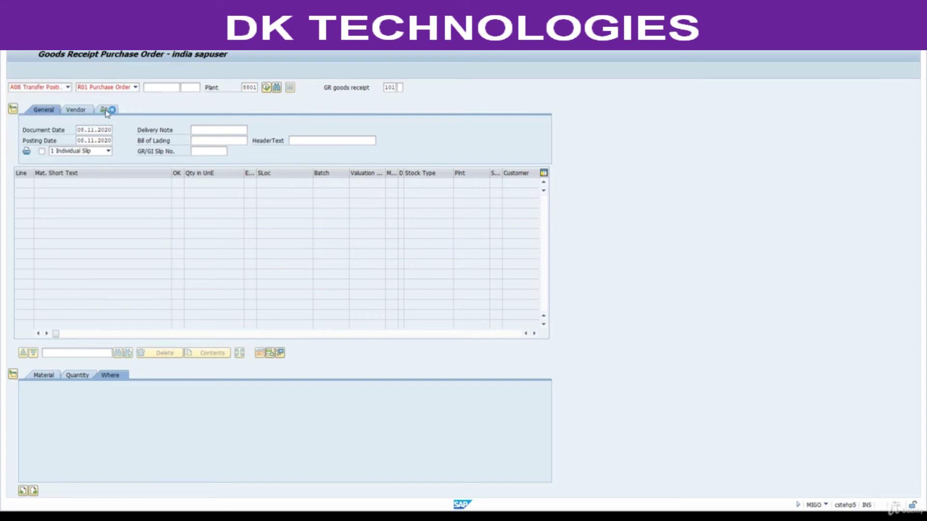
pyautogui.click(160, 87)
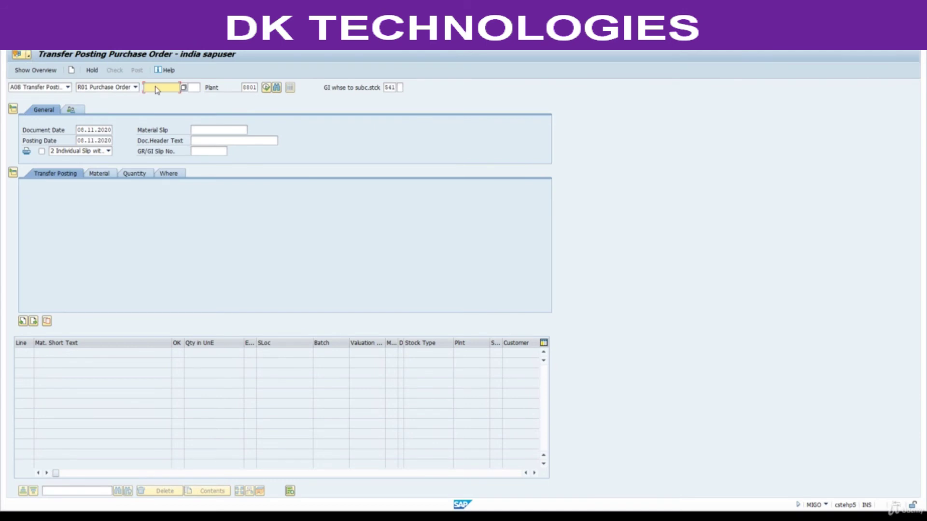
pyautogui.write('4500017521')
pyautogui.press('Return')
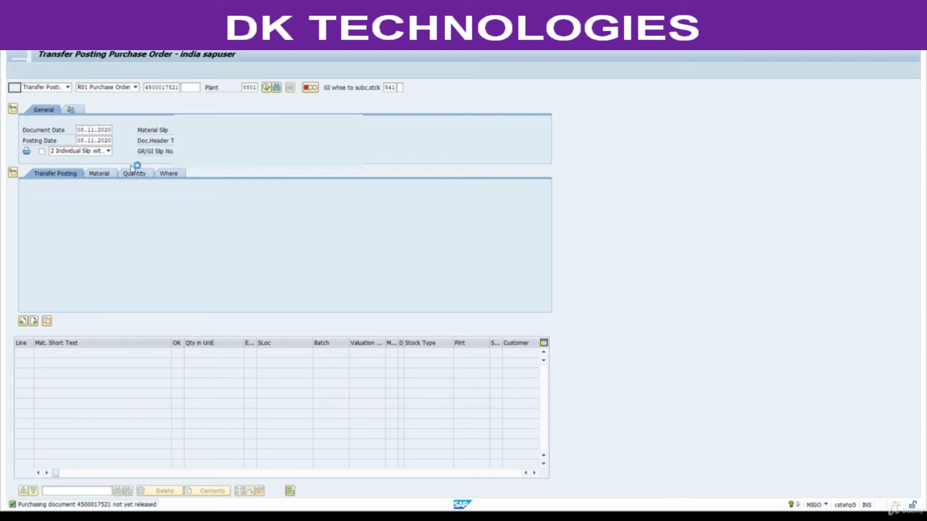
pyautogui.click(104, 71)
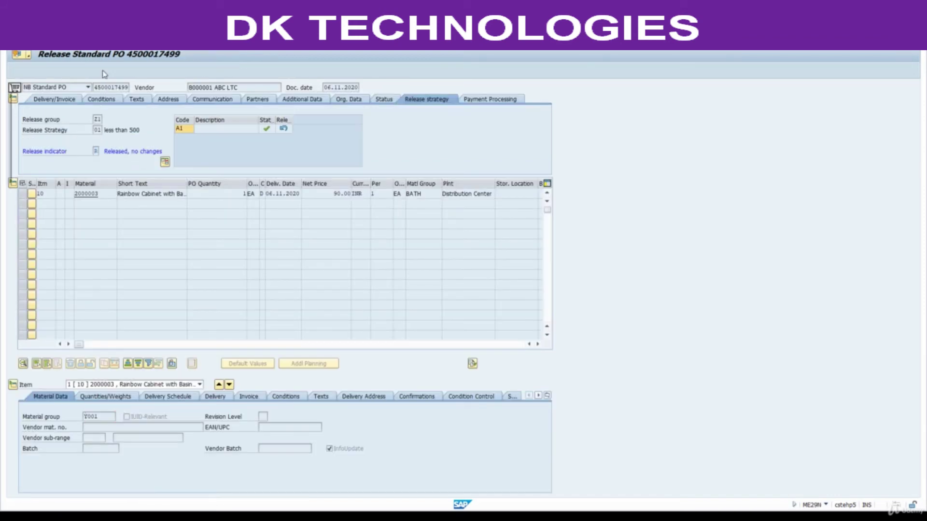
pyautogui.press('Return')
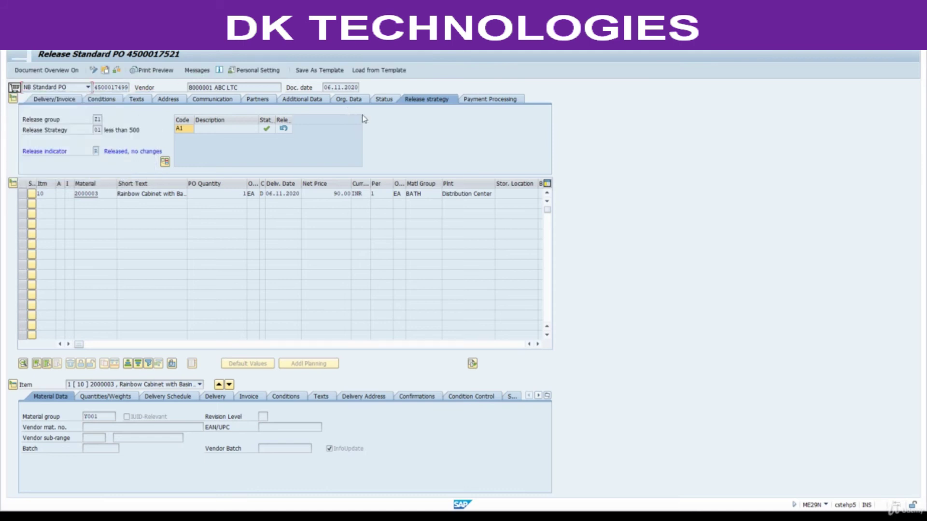
pyautogui.click(283, 129)
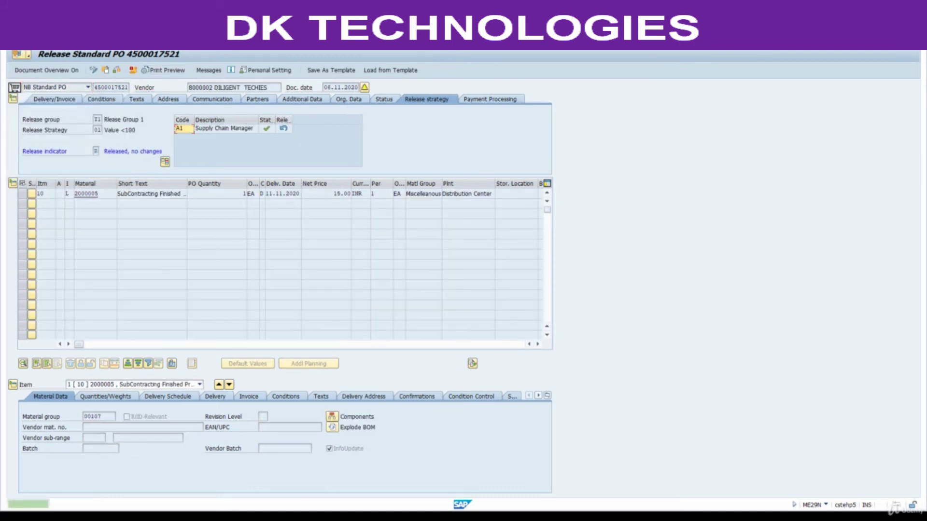
pyautogui.hotkey('ctrl', 's')
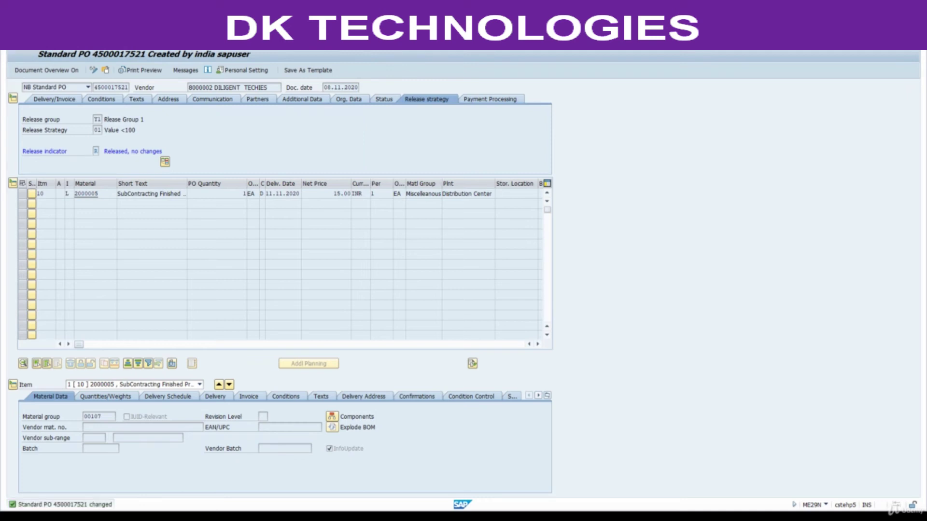
pyautogui.press('F3')
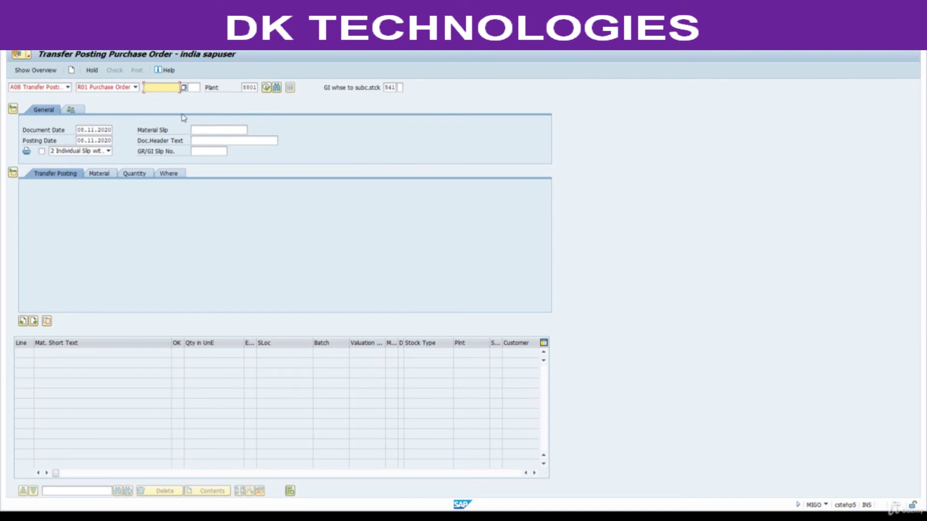
pyautogui.write('4500017521')
pyautogui.press('Return')
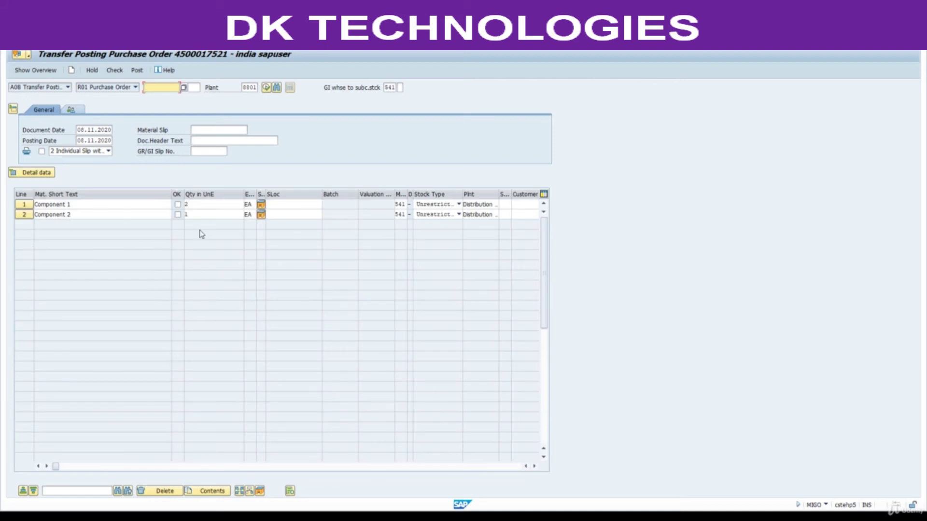
pyautogui.click(177, 204)
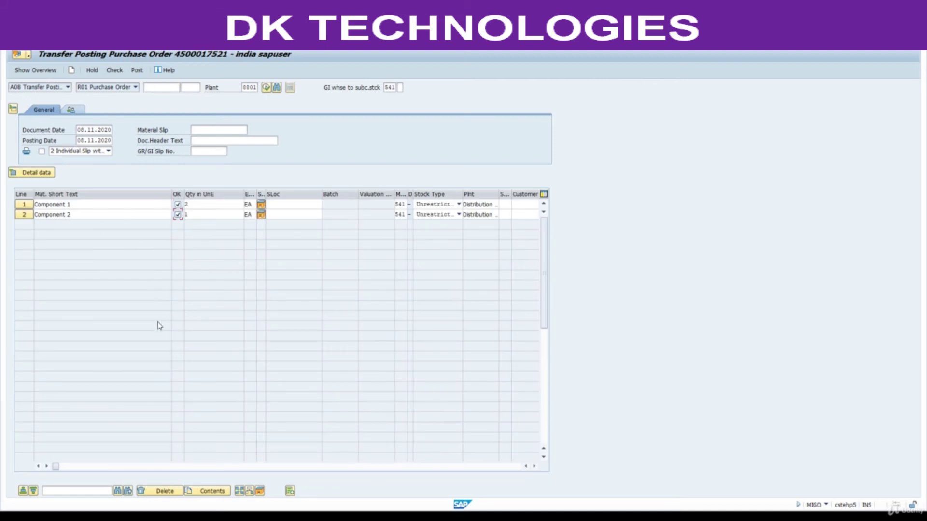
pyautogui.click(114, 70)
pyautogui.click(115, 70)
pyautogui.click(341, 130)
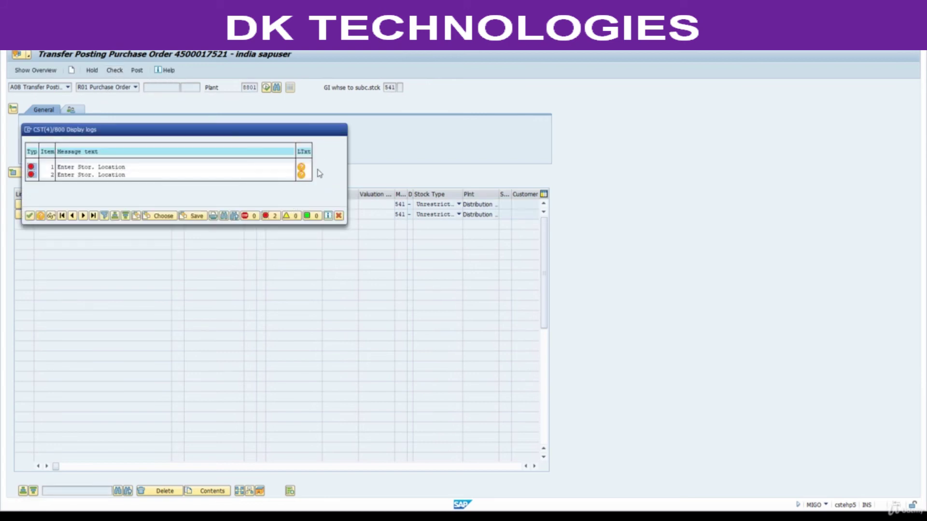
pyautogui.click(287, 205)
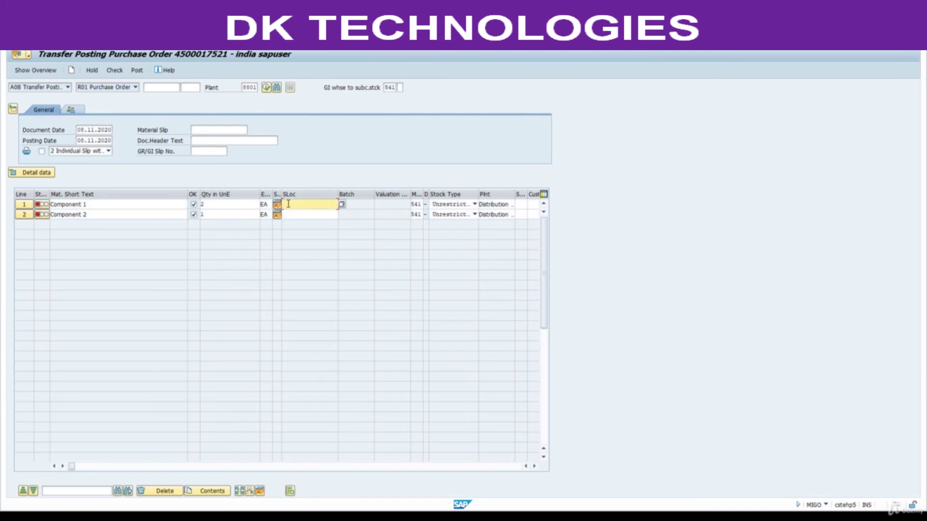
pyautogui.write('0001')
pyautogui.press('Down')
pyautogui.write('0')
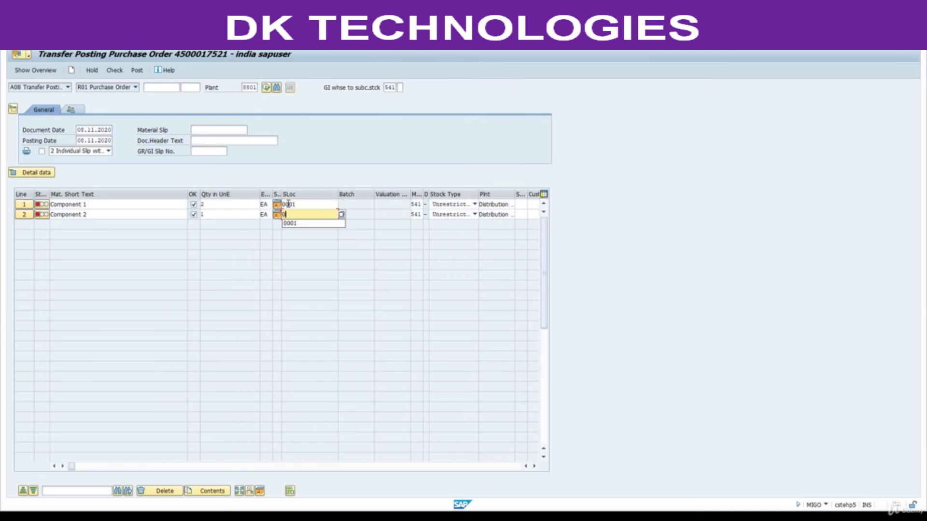
pyautogui.write('1')
pyautogui.press('Return')
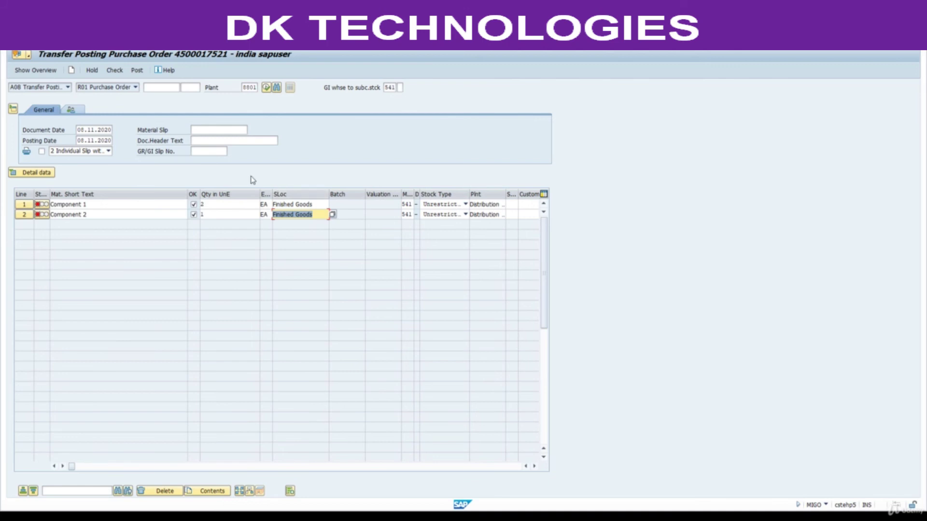
pyautogui.click(115, 70)
pyautogui.click(116, 71)
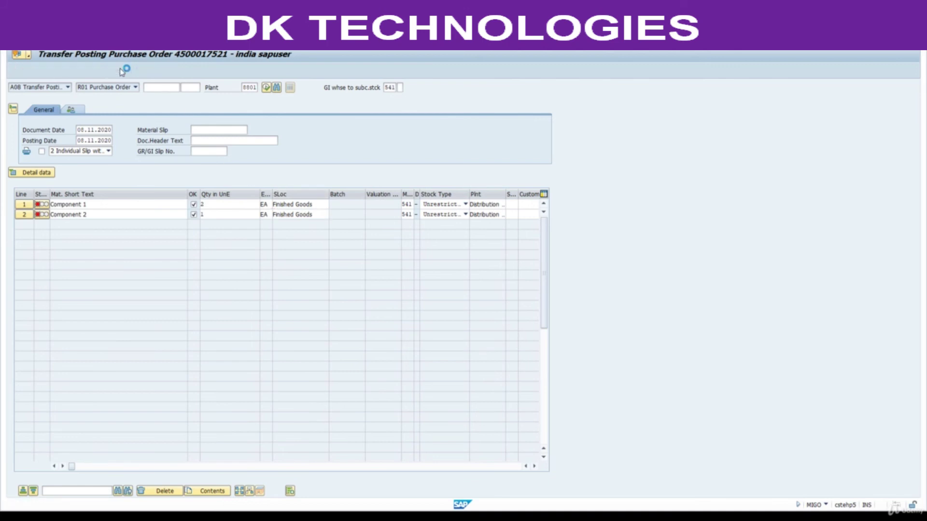
pyautogui.click(139, 70)
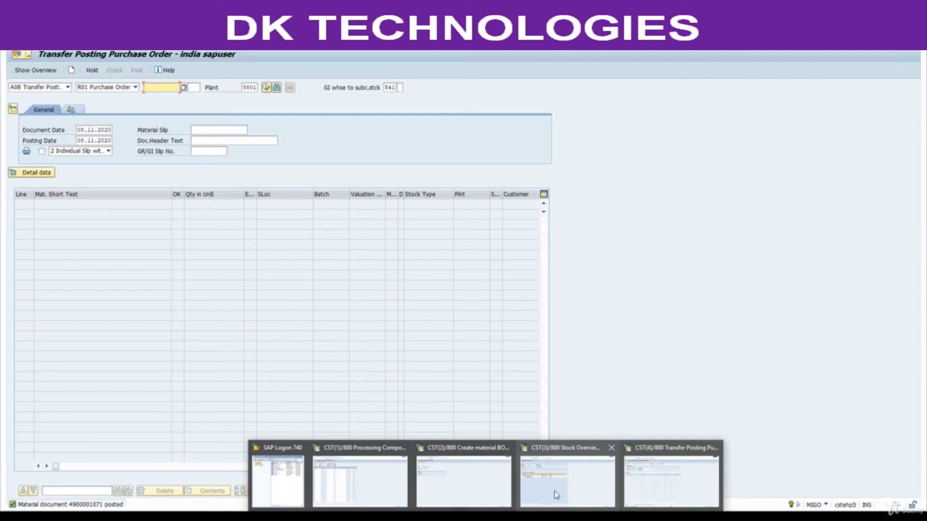
# Refresh Component 1's MMBE overview: 2 units provided to vendor, 198 in Finished Goods
pyautogui.click(567, 479)
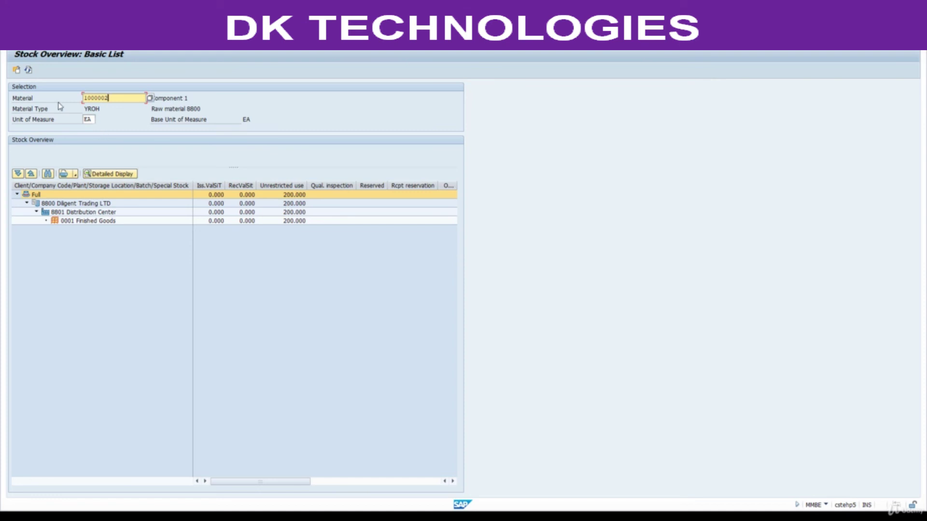
pyautogui.click(29, 70)
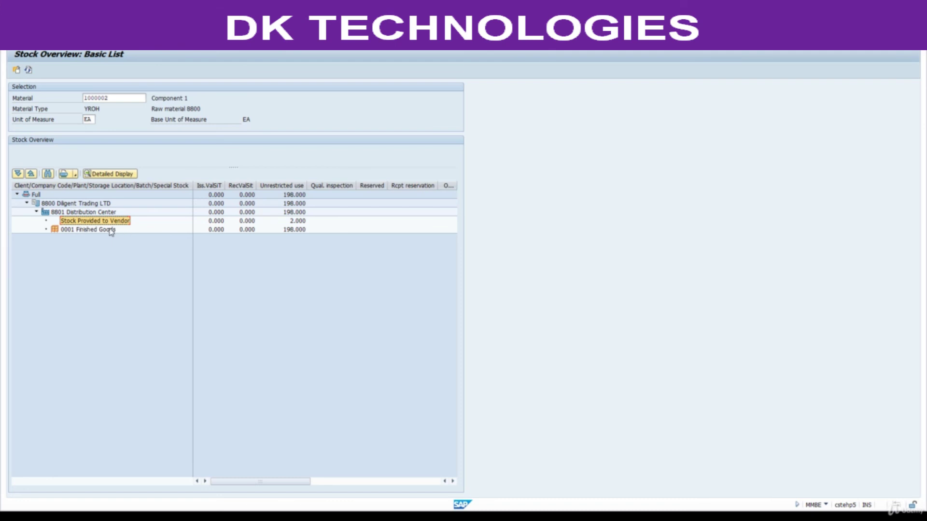
pyautogui.click(293, 221)
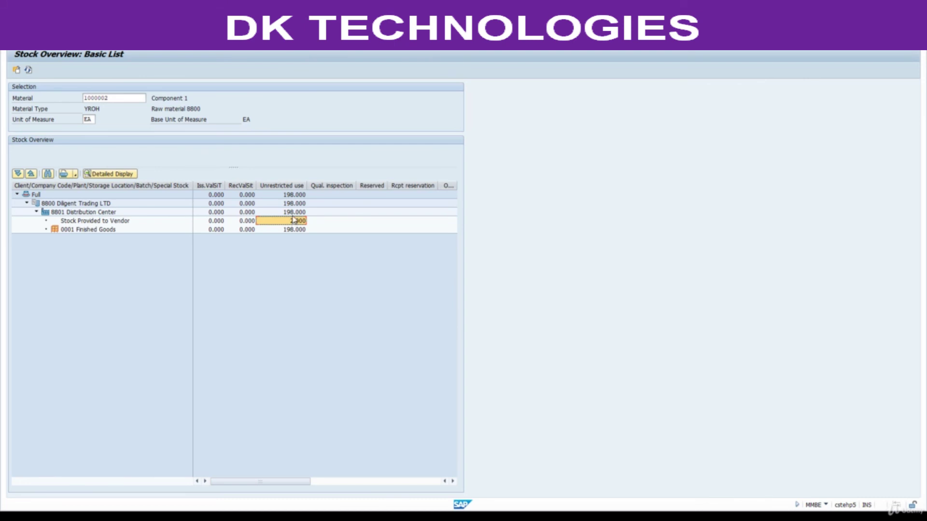
pyautogui.click(290, 213)
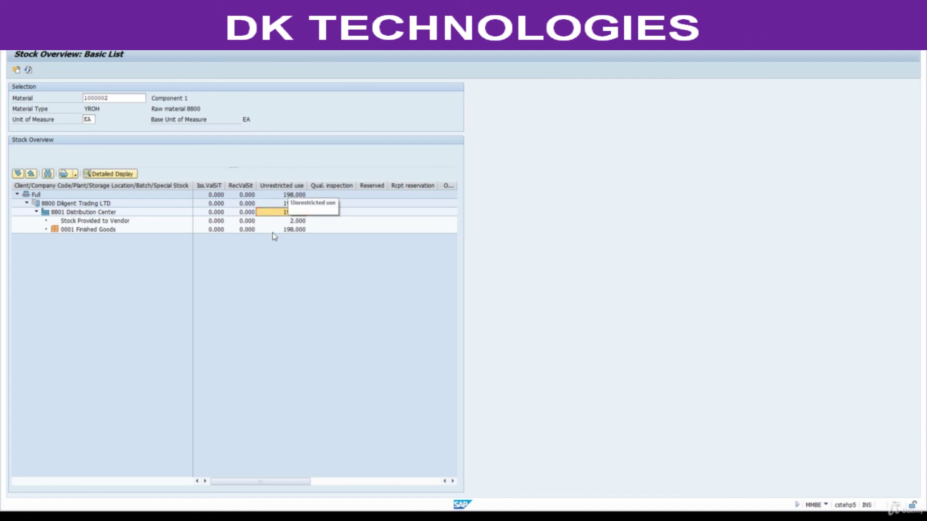
pyautogui.click(292, 221)
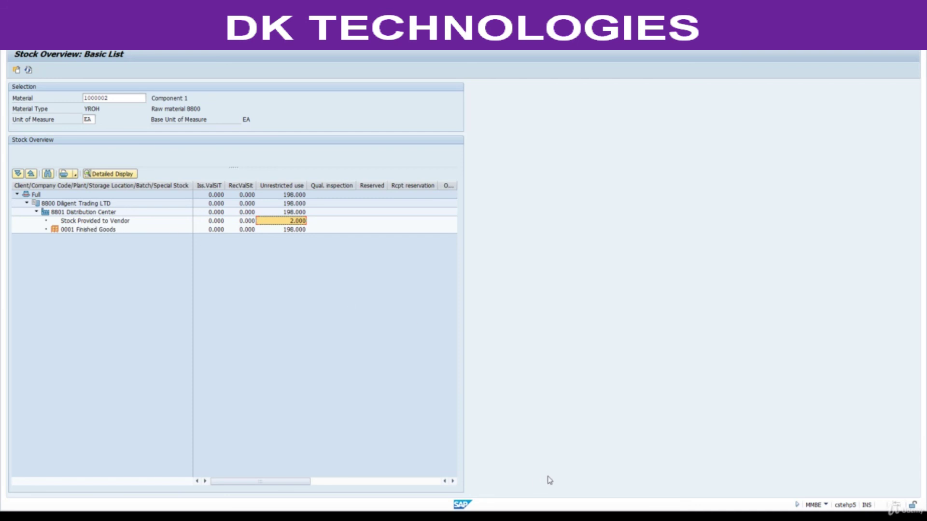
pyautogui.hotkey('alt', 'Tab')
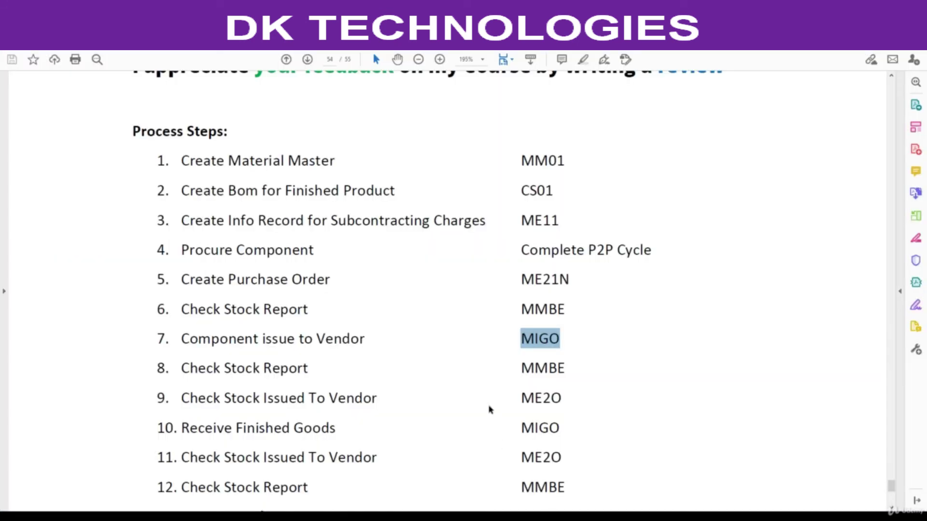
pyautogui.scroll(-1, 490, 410)
pyautogui.moveTo(522, 352); pyautogui.dragTo(564, 353)
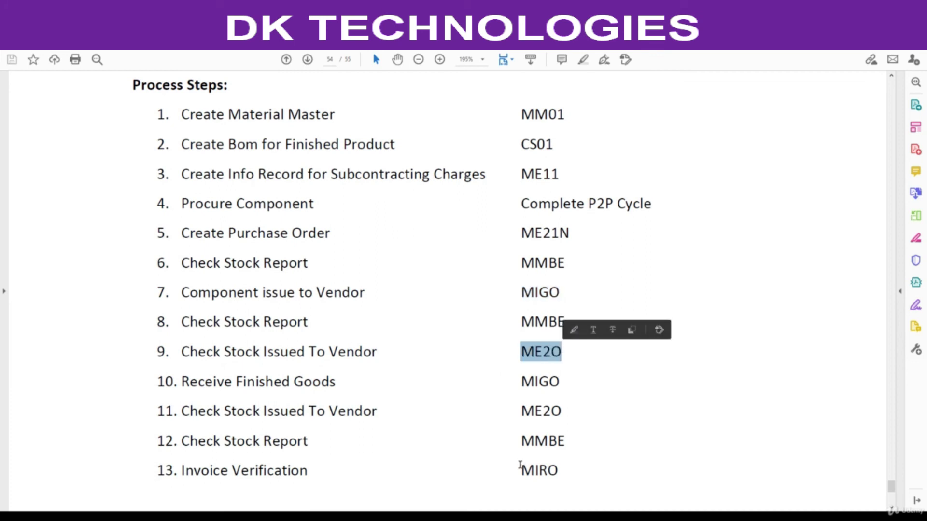
pyautogui.hotkey('alt', 'Tab')
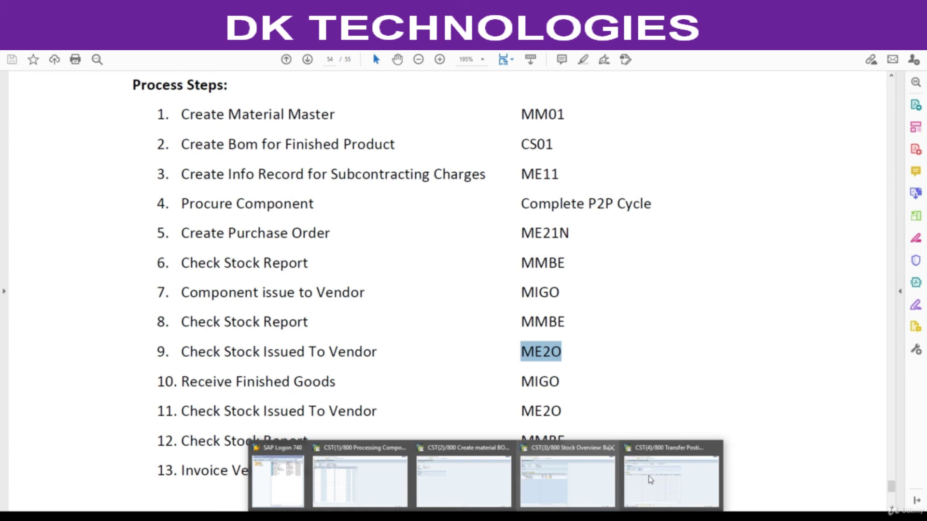
# Run the ME2O vendor stock report for plant 8801 and dismiss the consistency log
pyautogui.click(650, 480)
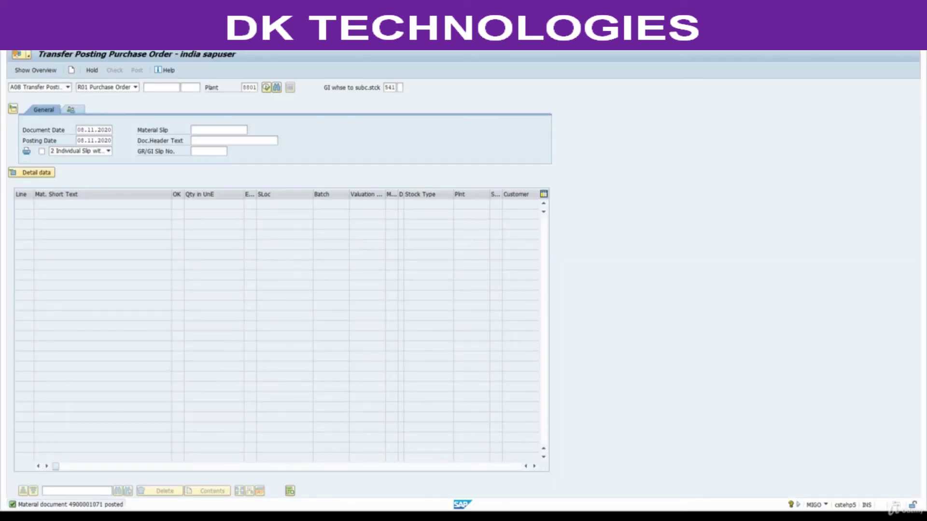
pyautogui.hotkey('alt', 'Tab')
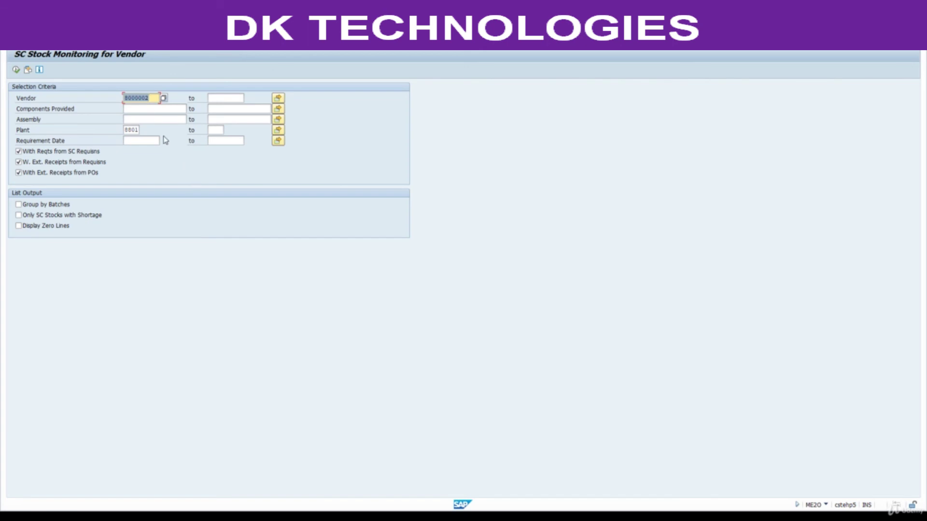
pyautogui.click(152, 99)
pyautogui.click(17, 69)
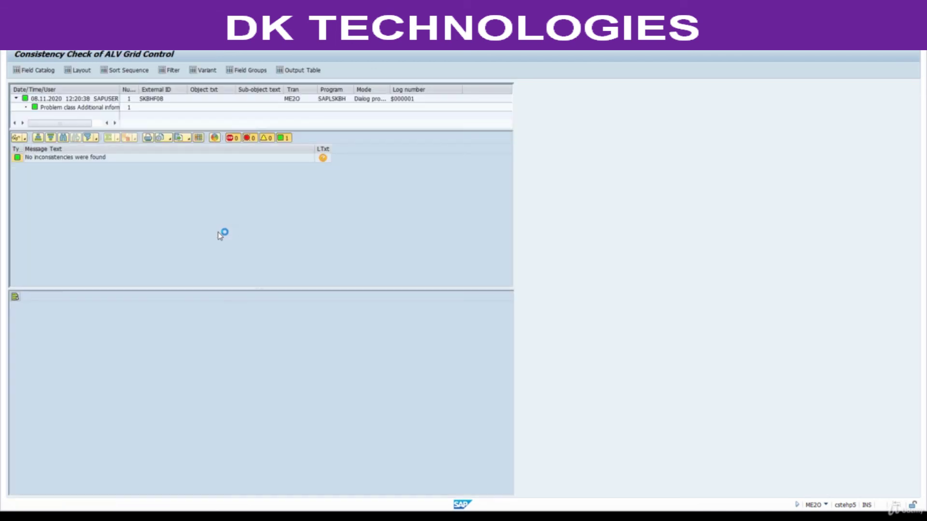
pyautogui.press('Return')
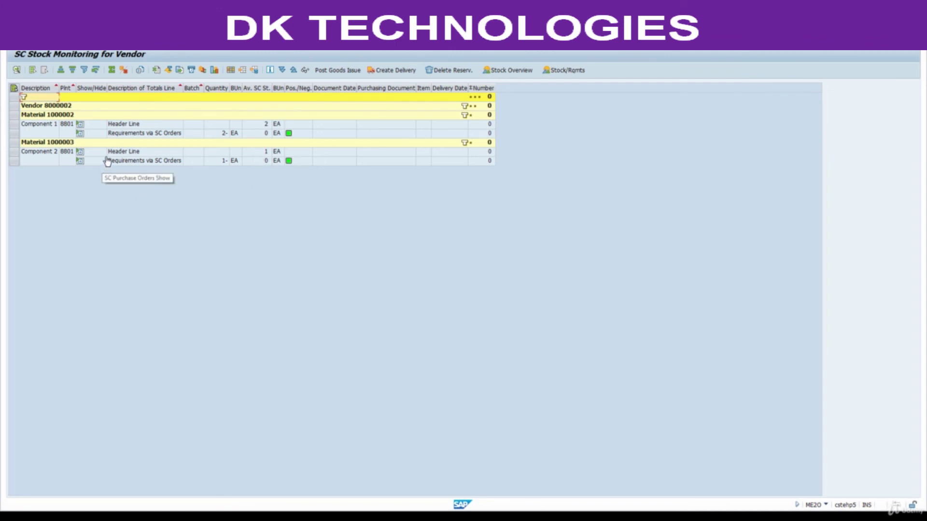
pyautogui.click(81, 124)
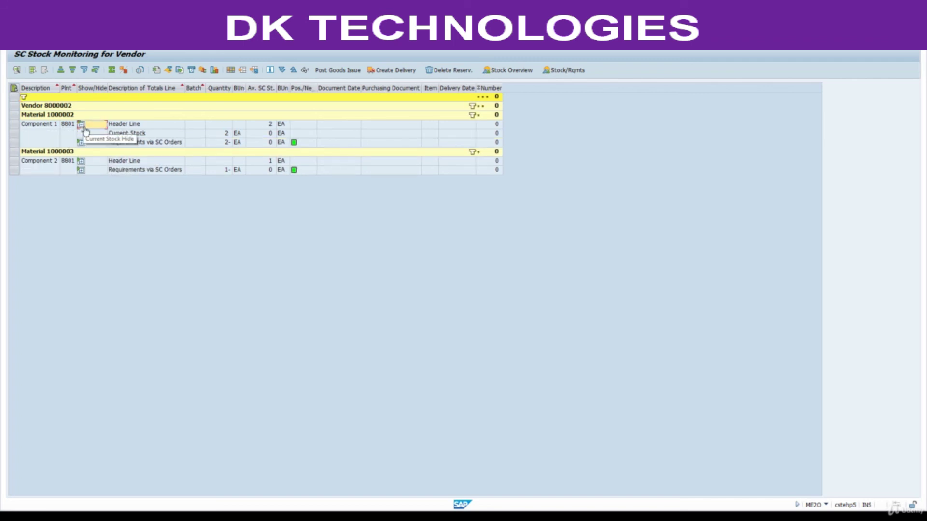
pyautogui.click(81, 141)
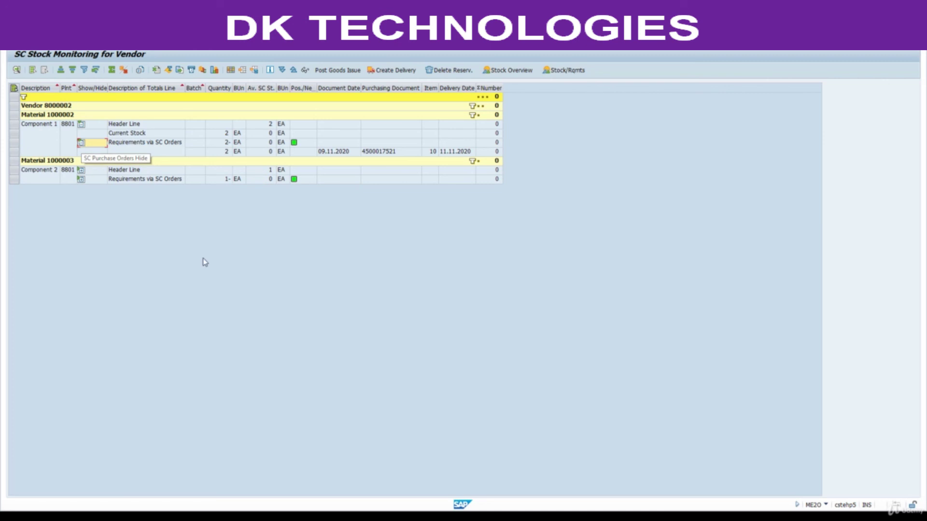
pyautogui.click(384, 152)
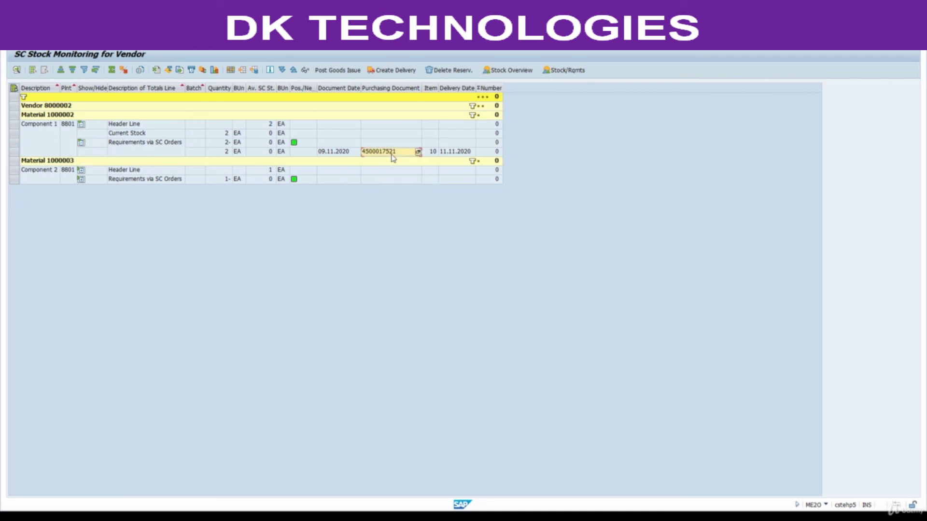
pyautogui.click(81, 179)
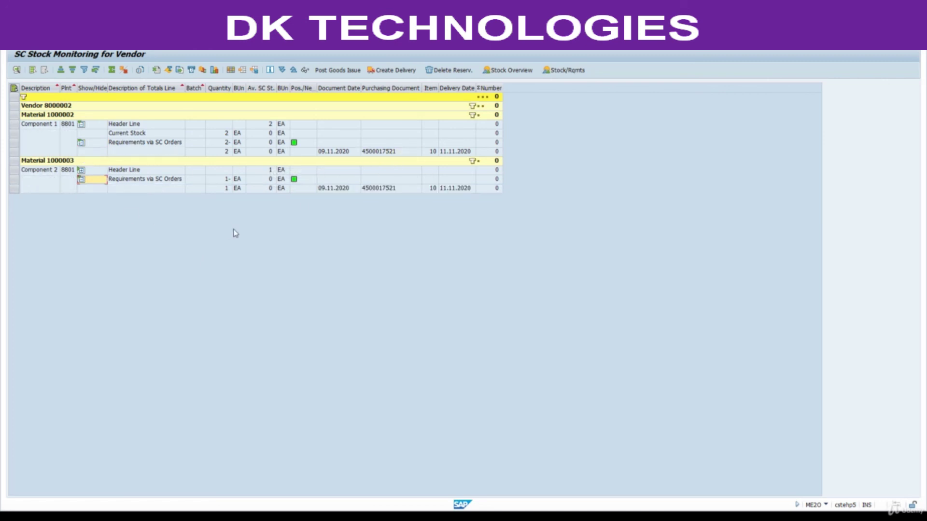
pyautogui.click(380, 189)
pyautogui.click(43, 170)
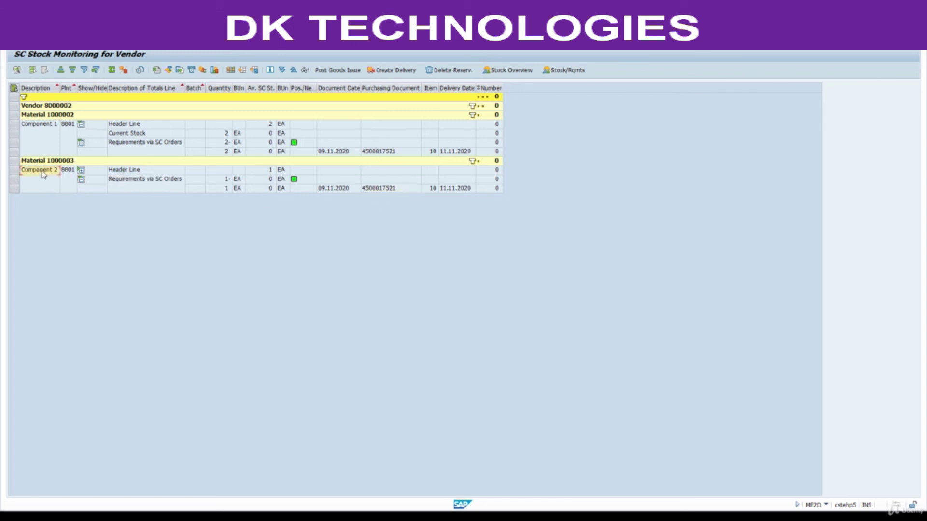
pyautogui.click(43, 125)
# Highlight steps 10–12 in the process PDF, from Receive Finished Goods (MIGO) through Check Stock Report
pyautogui.click(556, 510)
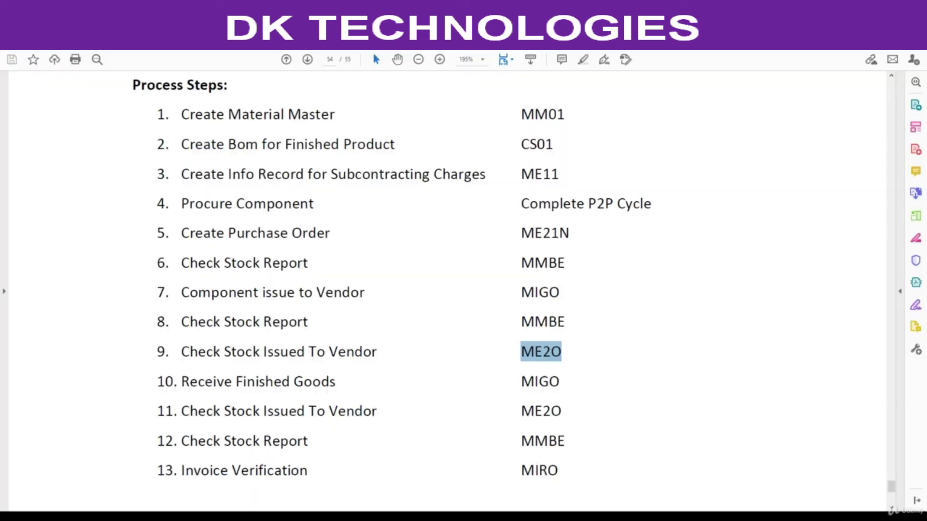
pyautogui.scroll(-2, 445, 435)
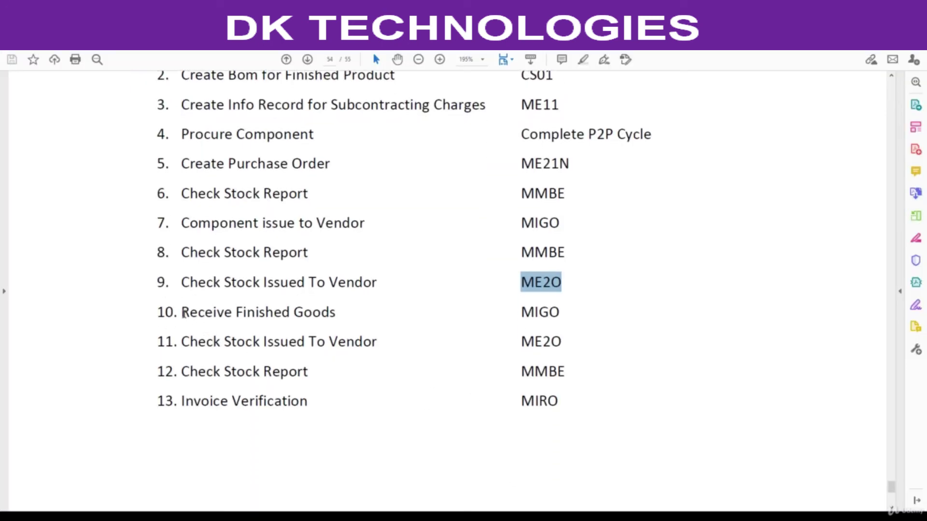
pyautogui.moveTo(181, 312); pyautogui.dragTo(417, 346)
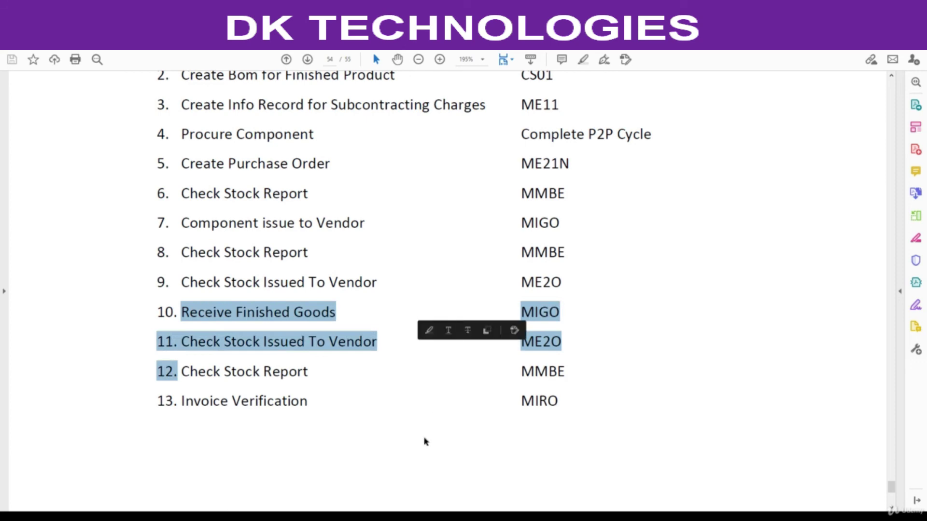